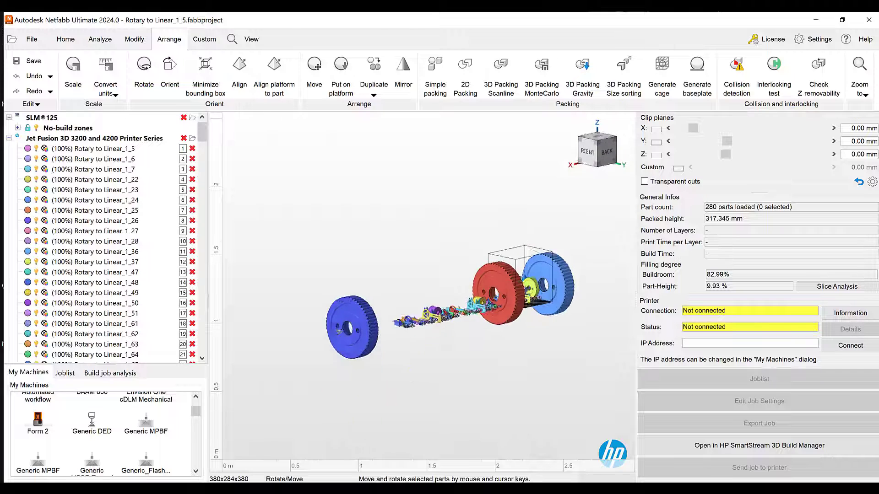
scroll(464, 343, "up", 5)
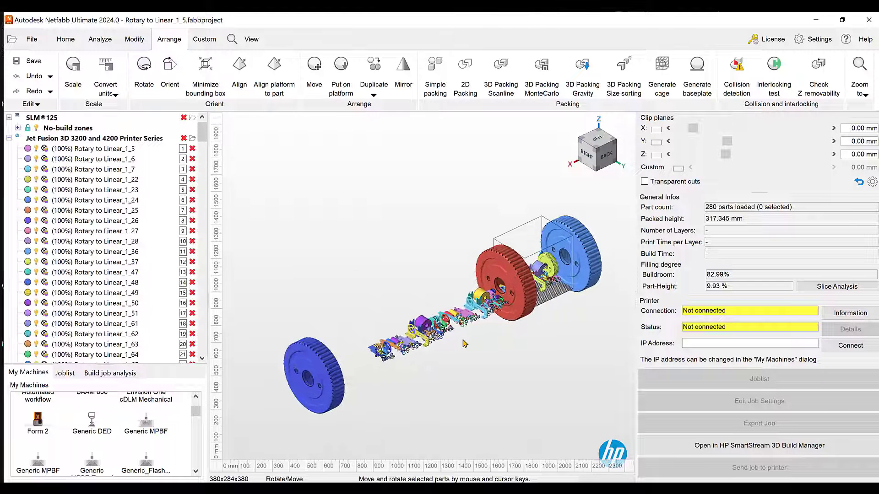
scroll(482, 293, "down", 3)
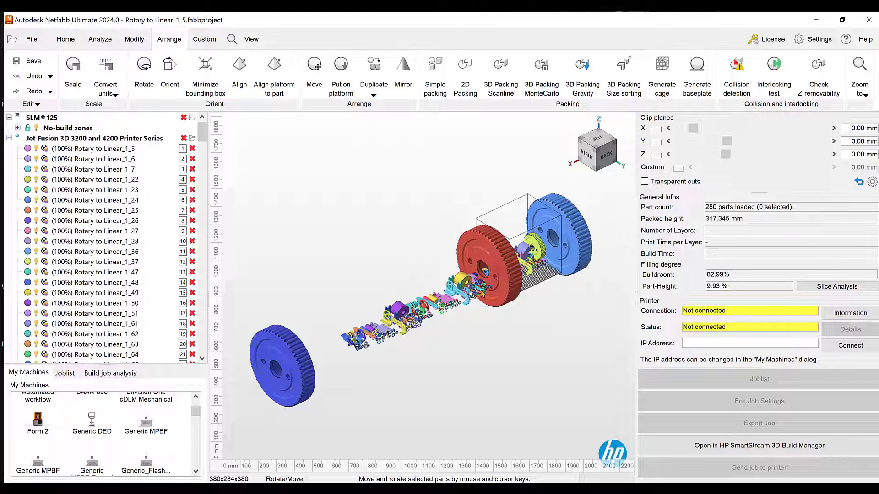
right_click_drag(539, 372, 526, 374)
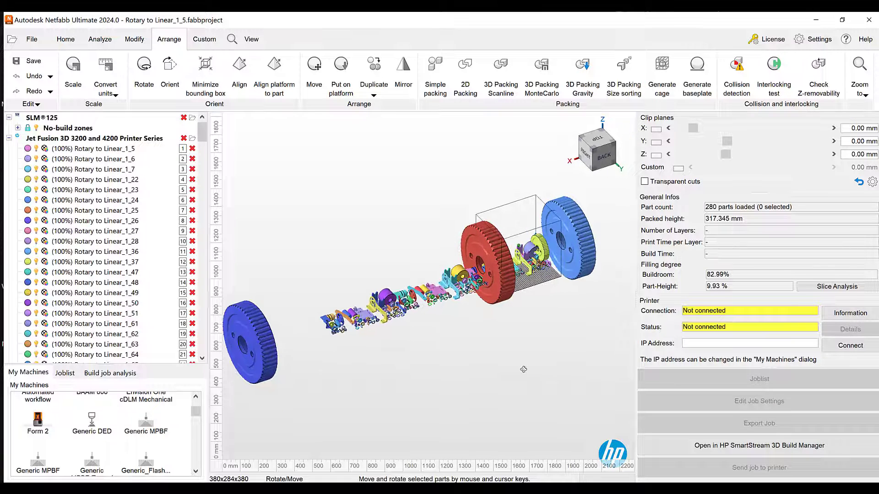
scroll(524, 374, "down", 2)
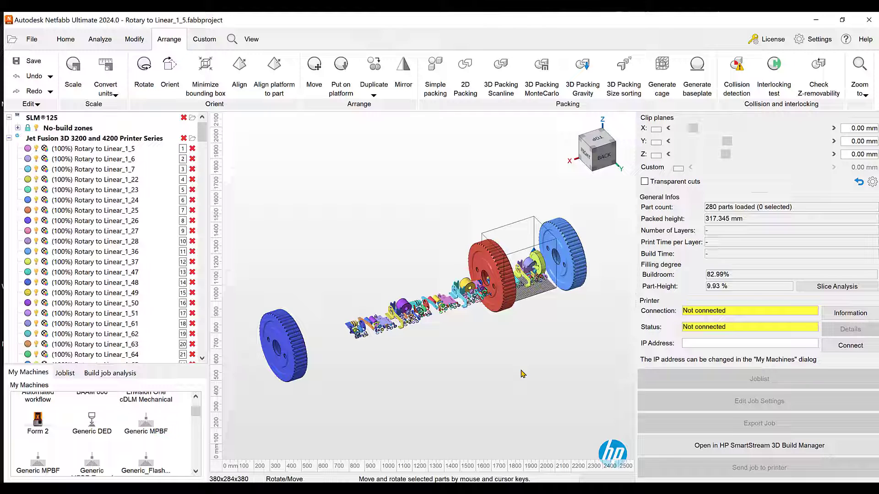
scroll(522, 314, "up", 2)
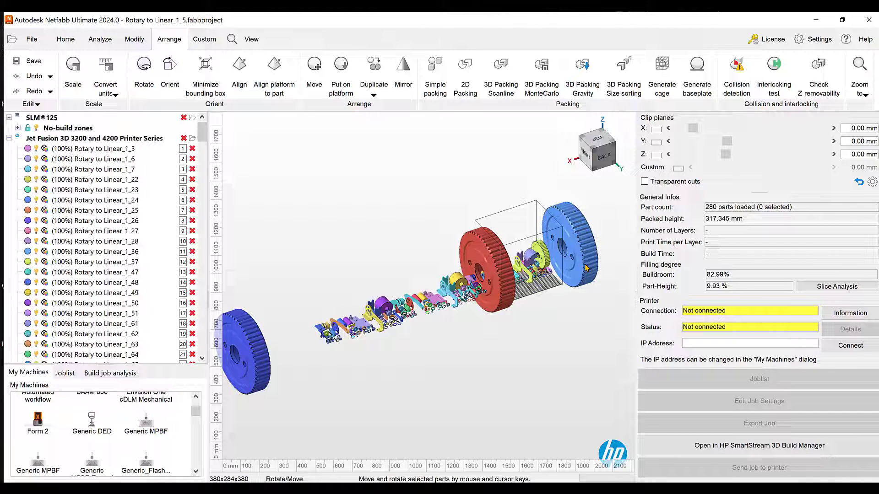
scroll(586, 268, "down", 1)
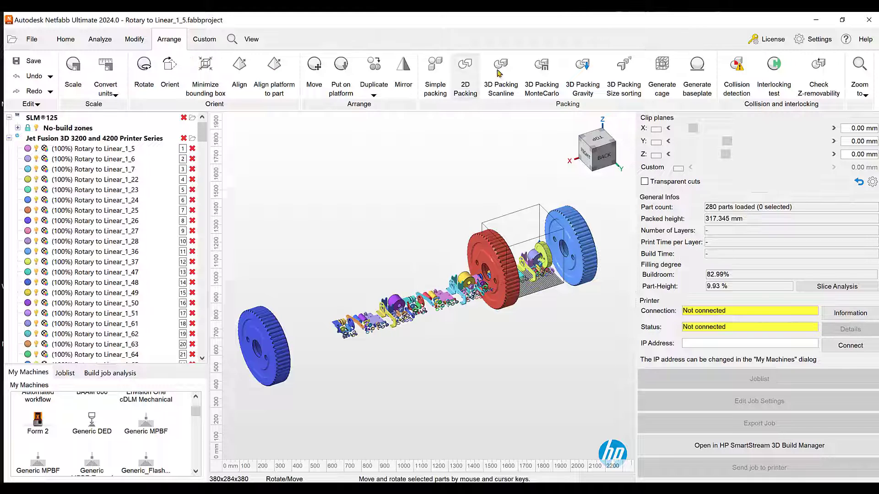
Start a Monte Carlo 3D packing with arbitrary part rotation, 1.00 mm minimum distance and part motion visualized
left_click(549, 77)
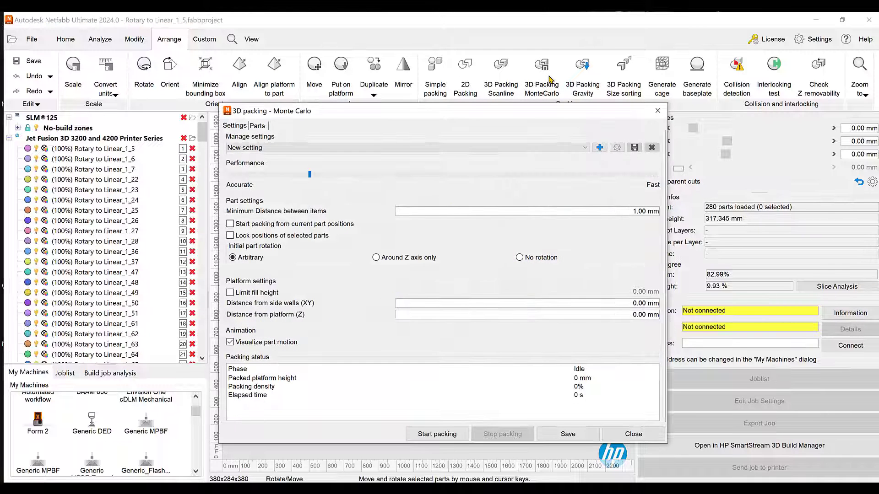
left_click_drag(389, 114, 538, 35)
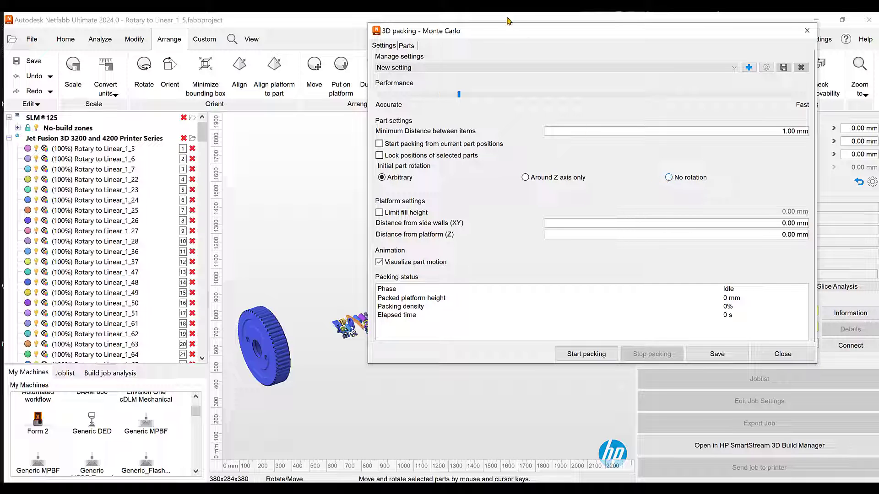
left_click_drag(507, 30, 585, 20)
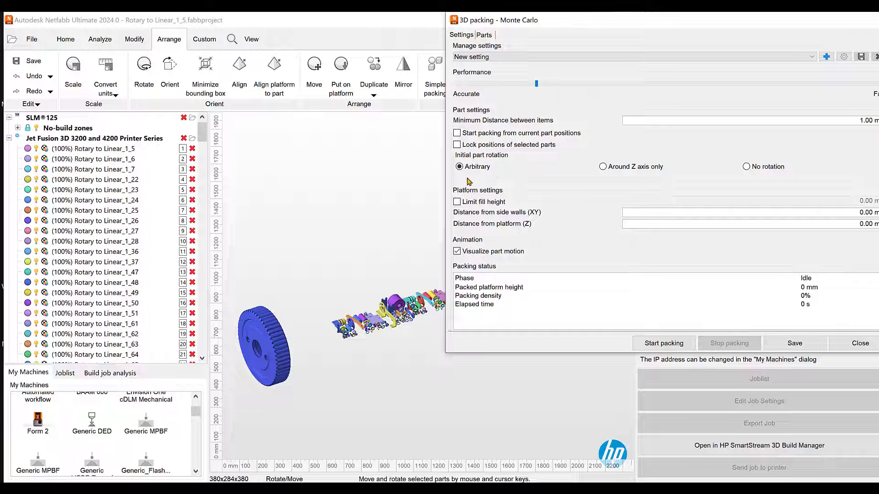
left_click(668, 344)
left_click_drag(572, 27, 590, 37)
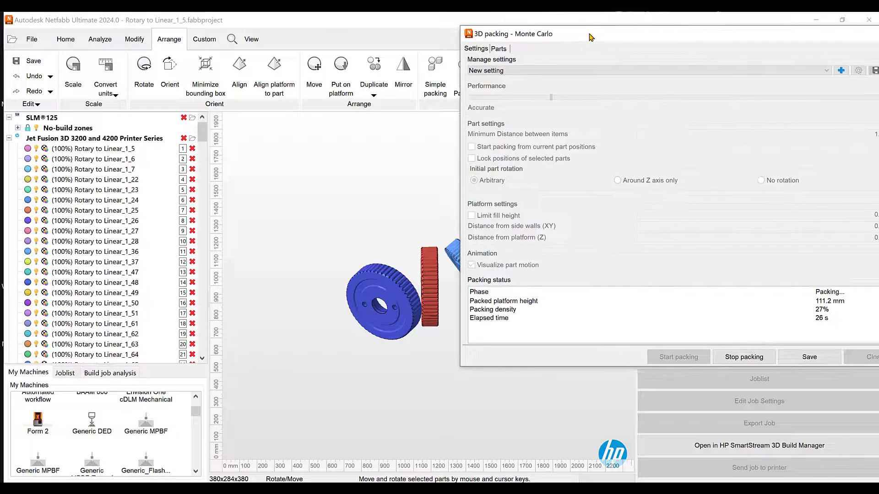
Stop the running Monte Carlo packing and close its settings dialog
left_click(746, 354)
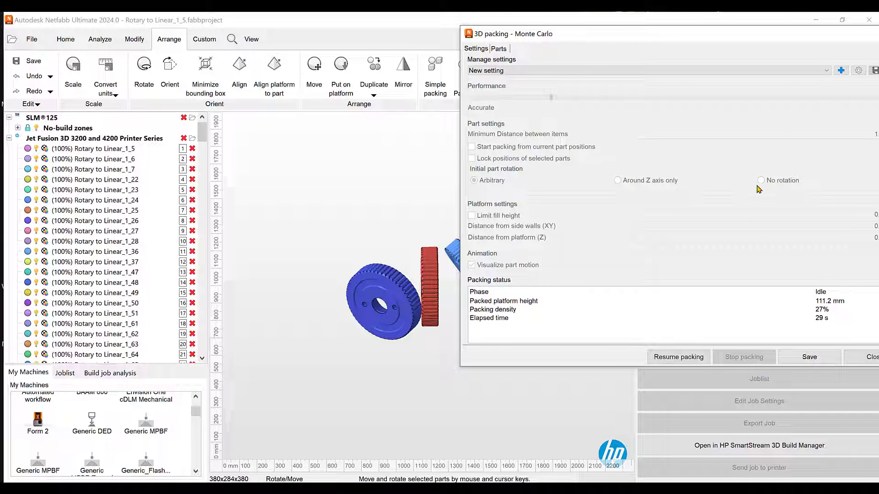
left_click_drag(790, 34, 677, 41)
left_click(787, 42)
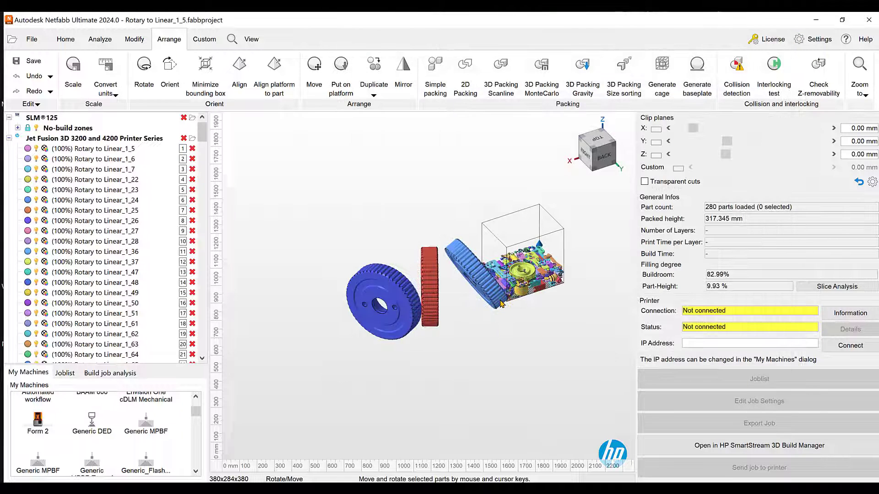
Examine the packed build volume and the large gears outside it from the back and from above
scroll(501, 304, "up", 3)
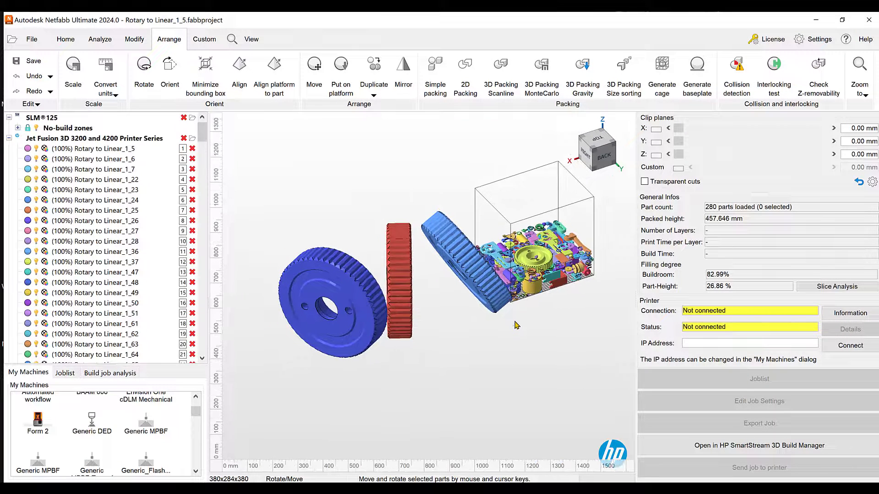
right_click_drag(508, 312, 550, 232)
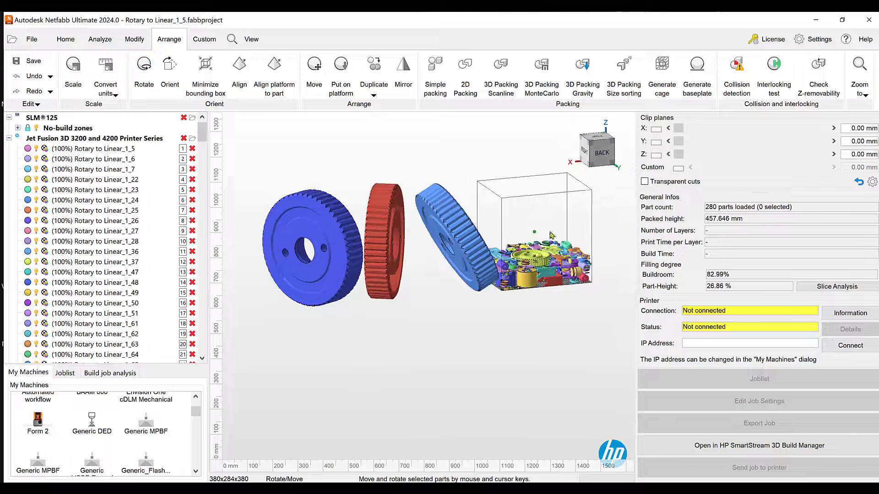
left_click(603, 156)
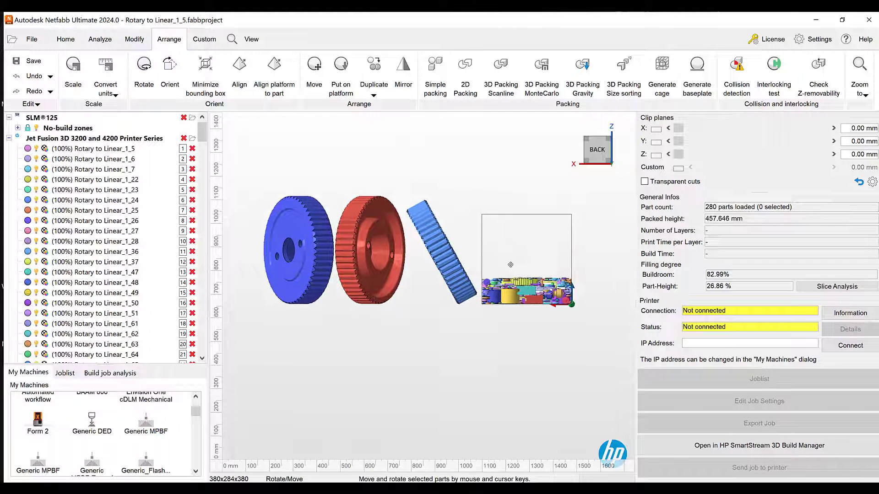
middle_click_drag(510, 264, 509, 275)
right_click_drag(494, 279, 488, 341)
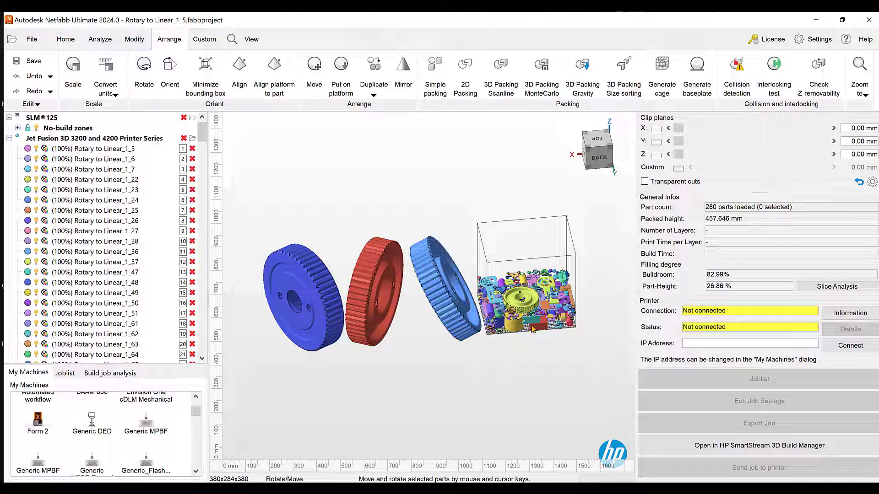
scroll(532, 328, "up", 3)
scroll(533, 329, "down", 2)
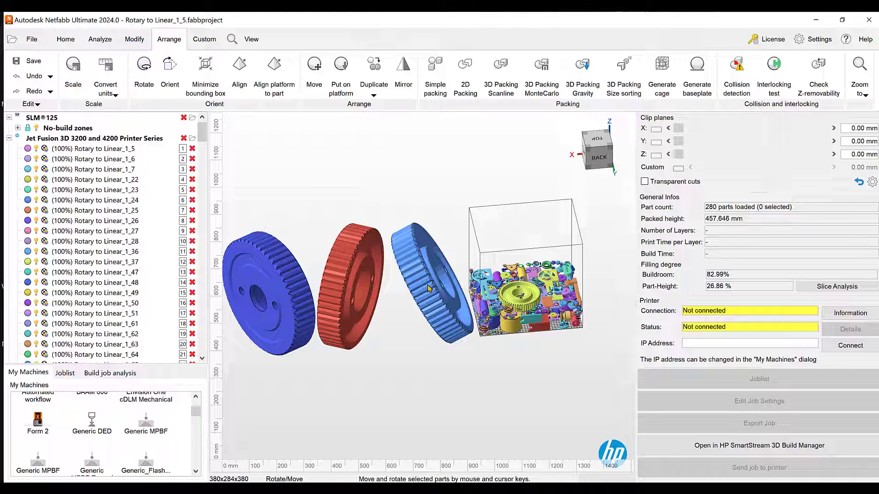
Move the light-blue gear about -360 mm along X into the build volume and check its fit
mouse_move(433, 309)
right_mouse_down()
mouse_move(452, 323)
mouse_move(431, 298)
right_mouse_up()
left_click(432, 298)
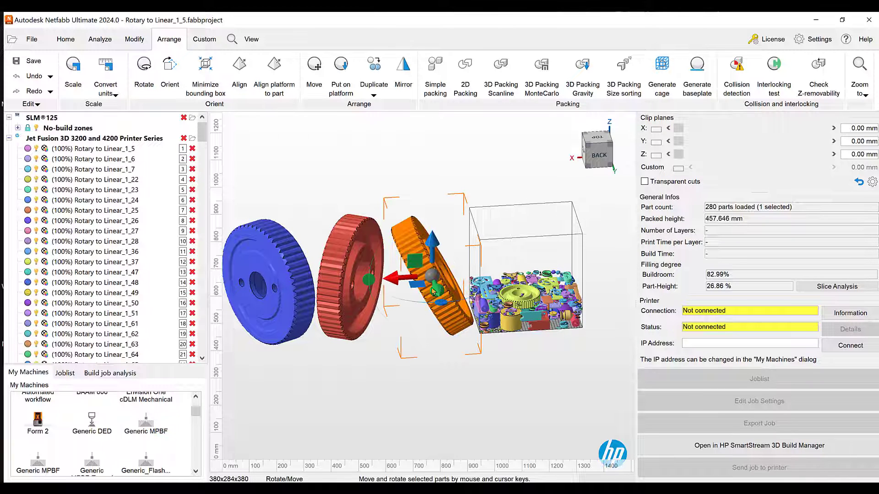
left_click_drag(383, 278, 493, 278)
right_click_drag(494, 278, 520, 201)
scroll(521, 197, "up", 4)
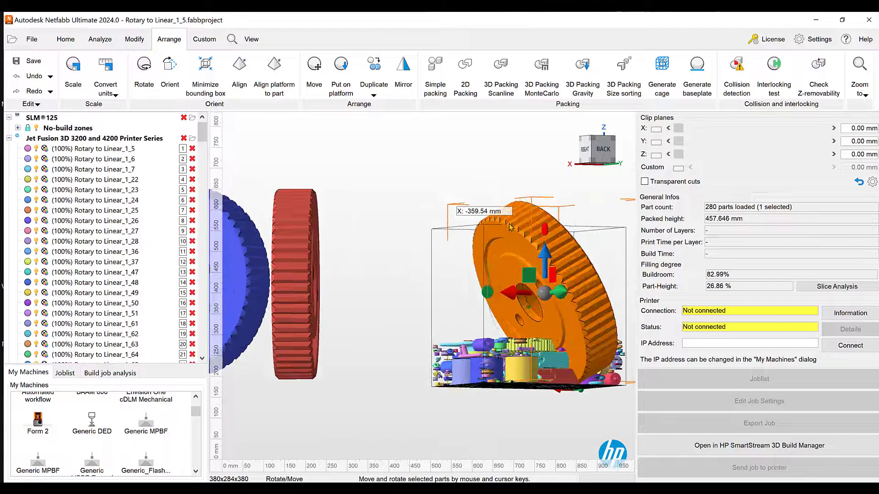
scroll(509, 222, "down", 4)
right_click_drag(550, 262, 519, 316)
Try rotating the gear about -88° around Z in the top view, and undo both the rotation and the move
left_click(597, 145)
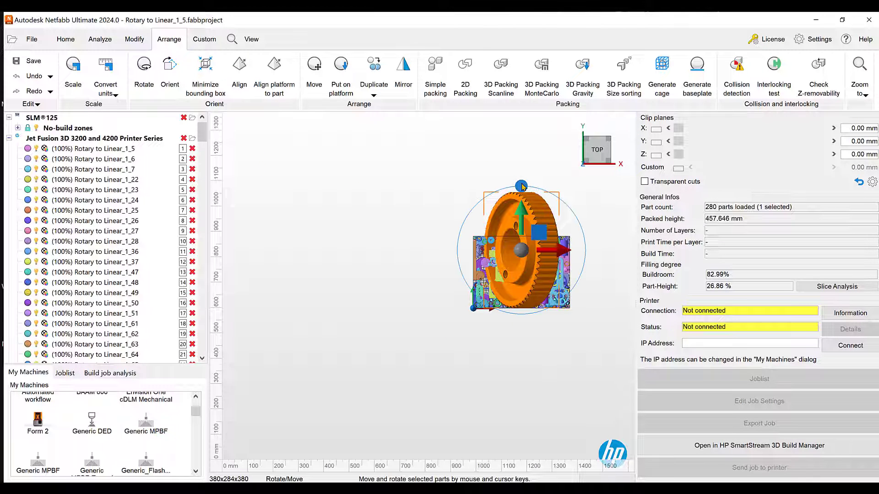
left_click_drag(546, 195, 602, 252)
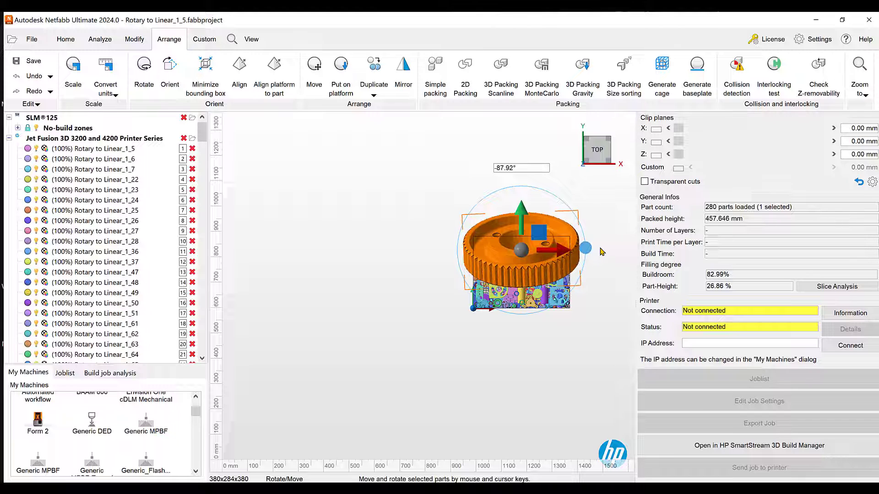
left_click(35, 81)
left_click(36, 78)
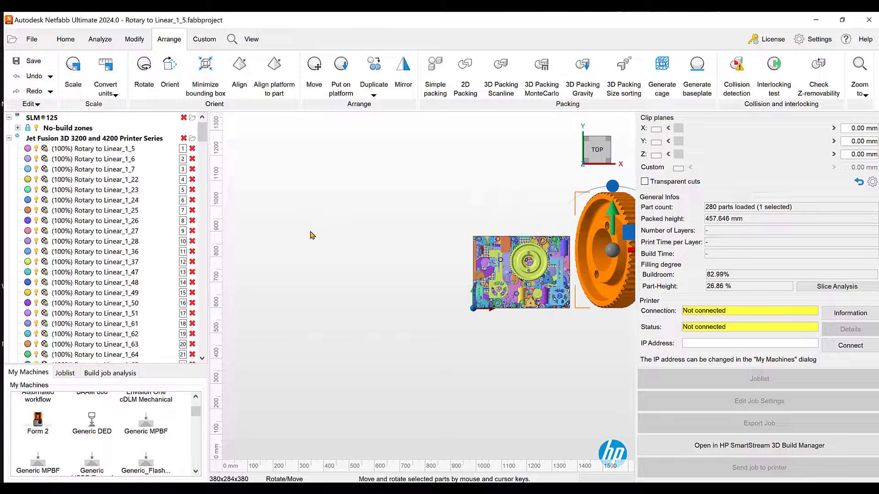
Add the red and dark-blue gears to the selection so all three oversized gears outside the build volume are selected
scroll(309, 235, "down", 2)
scroll(310, 237, "down", 2)
right_click_drag(367, 269, 419, 230)
scroll(430, 251, "up", 2)
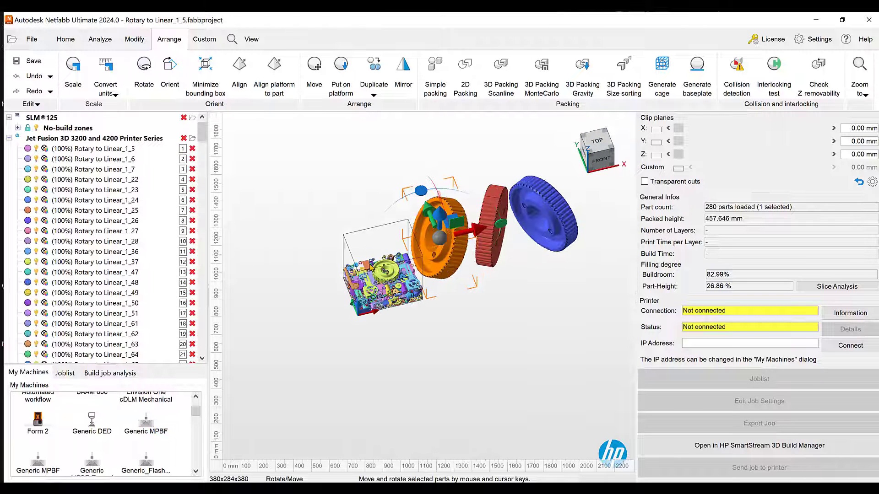
scroll(370, 265, "up", 2)
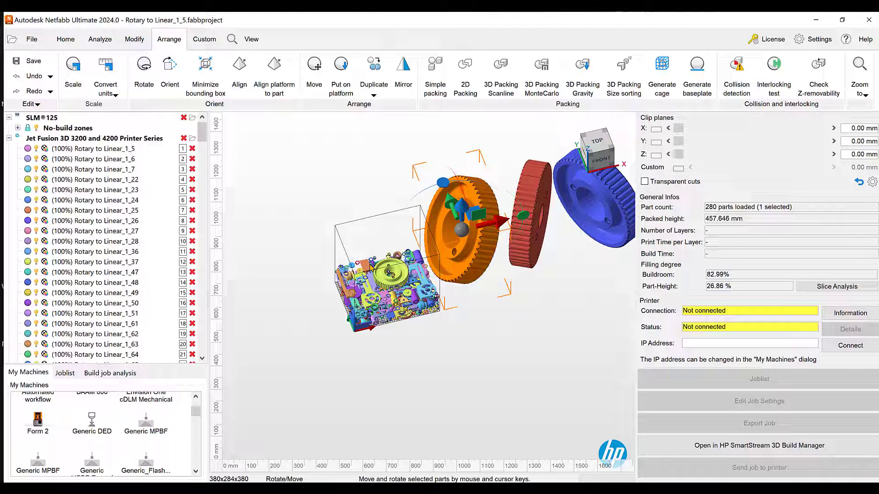
middle_click_drag(371, 266, 338, 282)
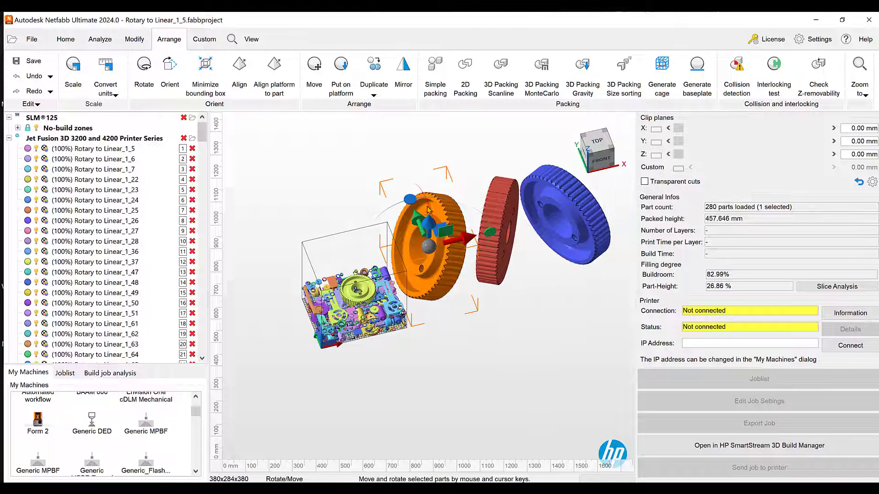
left_click(498, 218, "ctrl")
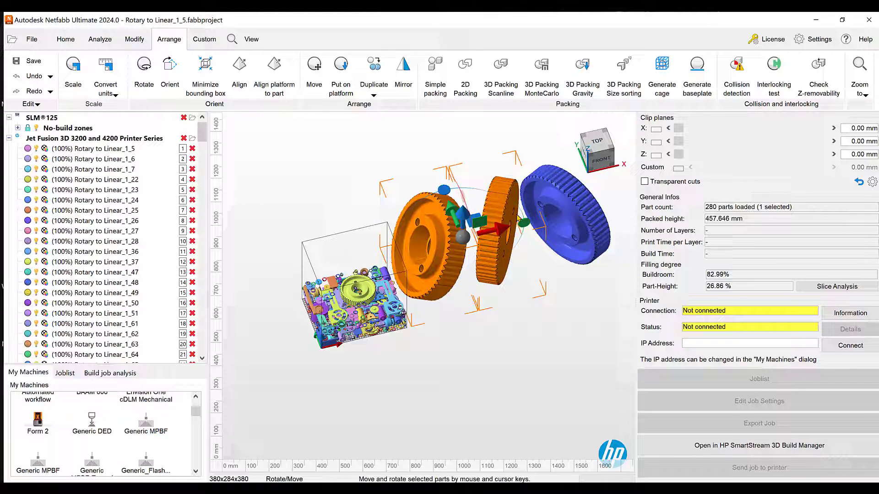
left_click(564, 216, "ctrl")
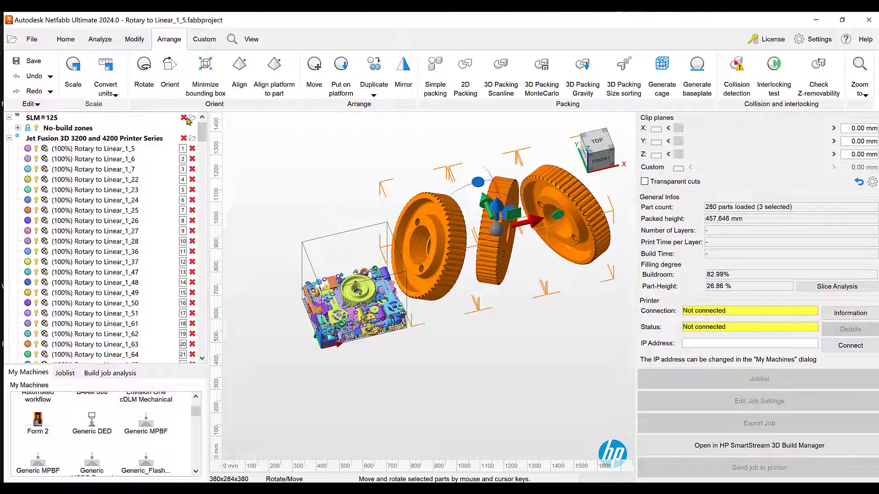
scroll(344, 316, "up", 5)
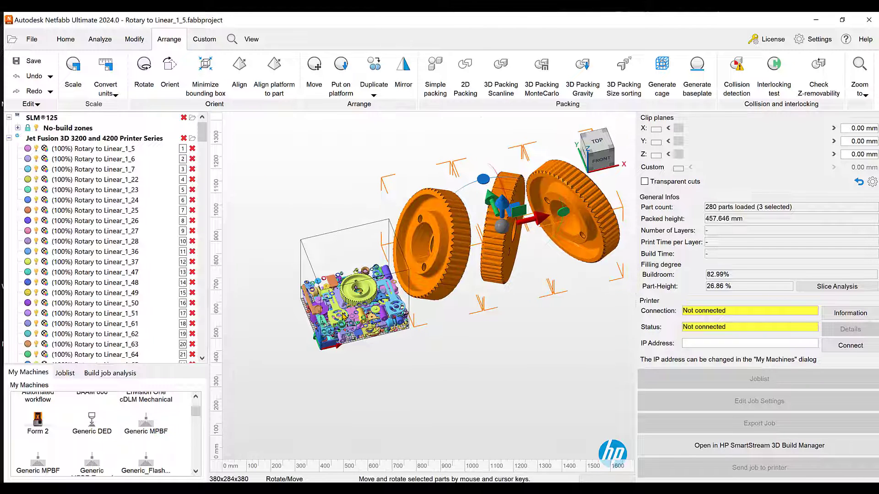
scroll(344, 316, "down", 3)
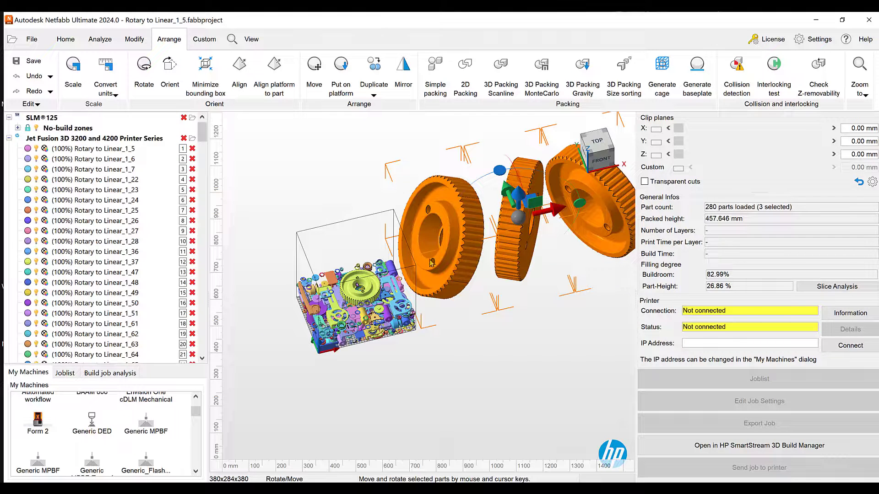
Undo the Monte Carlo packing and clear the part selection
scroll(459, 256, "down", 5)
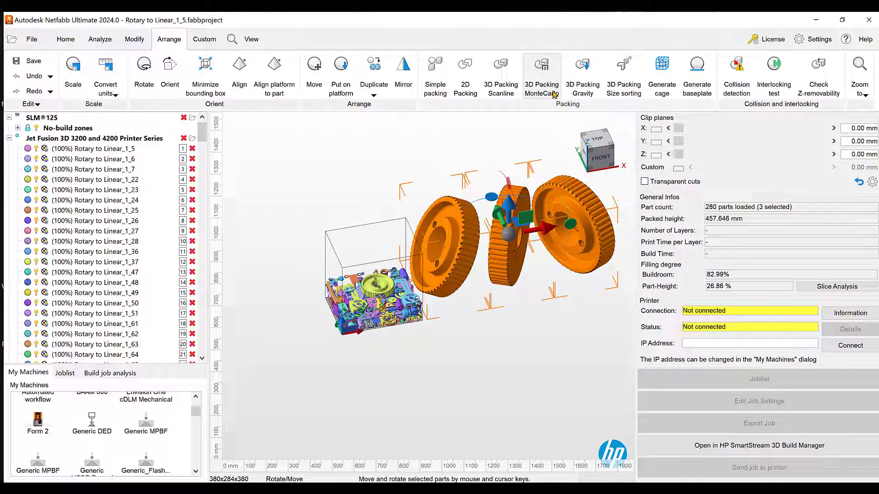
left_click(21, 78)
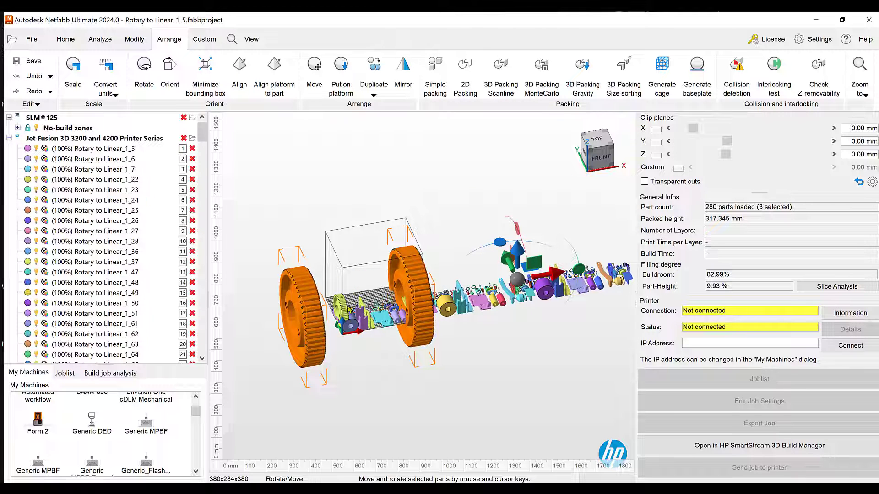
scroll(351, 297, "down", 3)
right_click_drag(389, 369, 404, 377)
left_click(405, 377)
Reopen the Monte Carlo 3D packing settings and set the initial part rotation to Around Z axis only
left_click(542, 87)
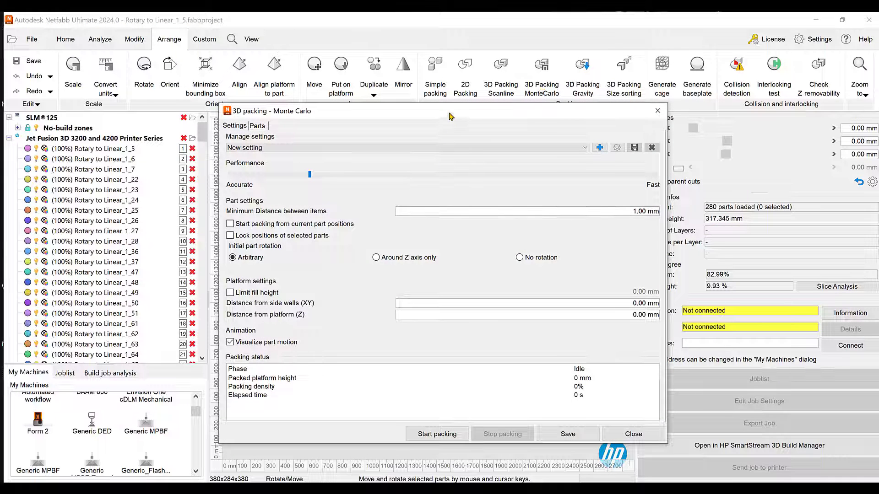
left_click_drag(451, 112, 607, 39)
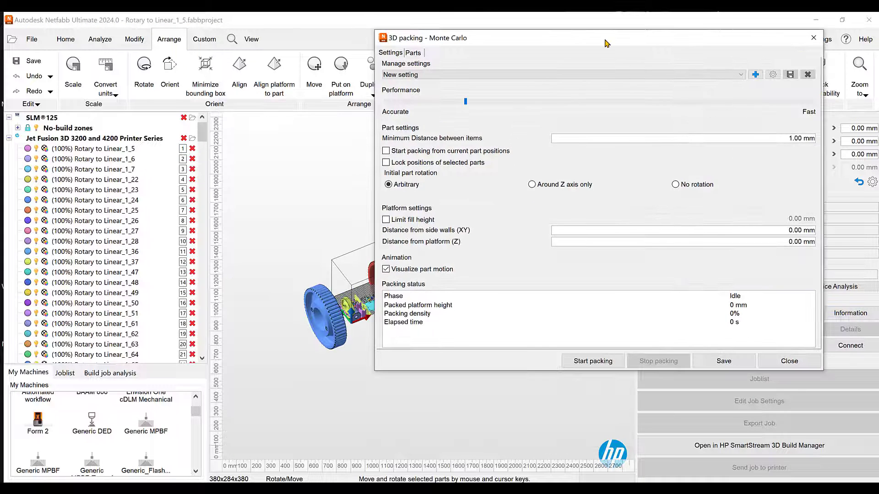
left_click(532, 184)
left_click_drag(516, 42, 680, 24)
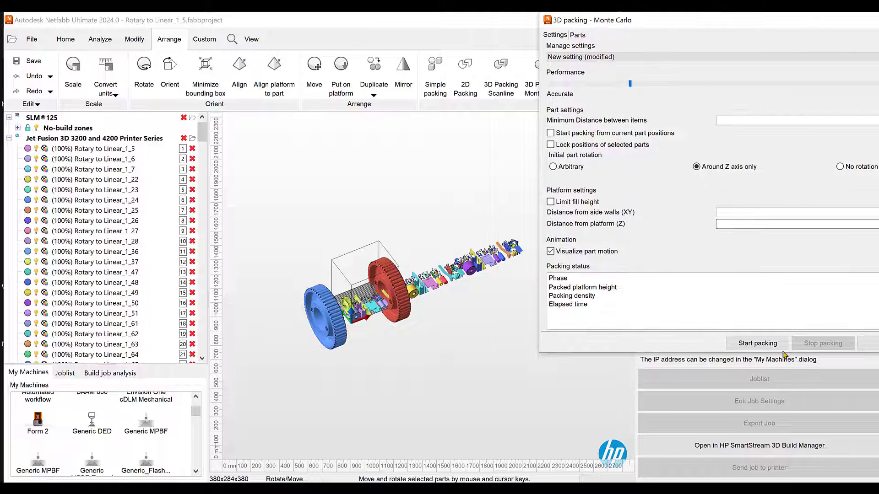
Run the Monte Carlo packing with rotation around the Z axis only, stop it, and close the packing dialog
left_click(766, 346)
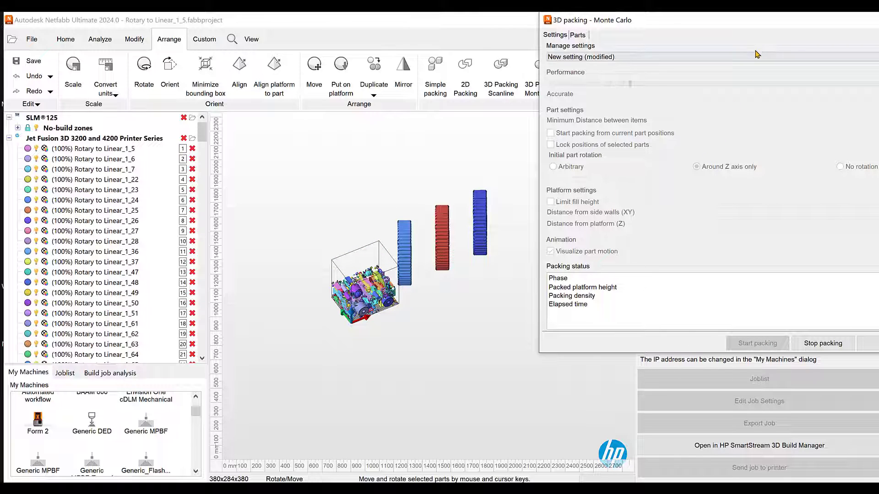
left_click_drag(755, 21, 660, 23)
left_click_drag(660, 23, 602, 30)
left_click(670, 352)
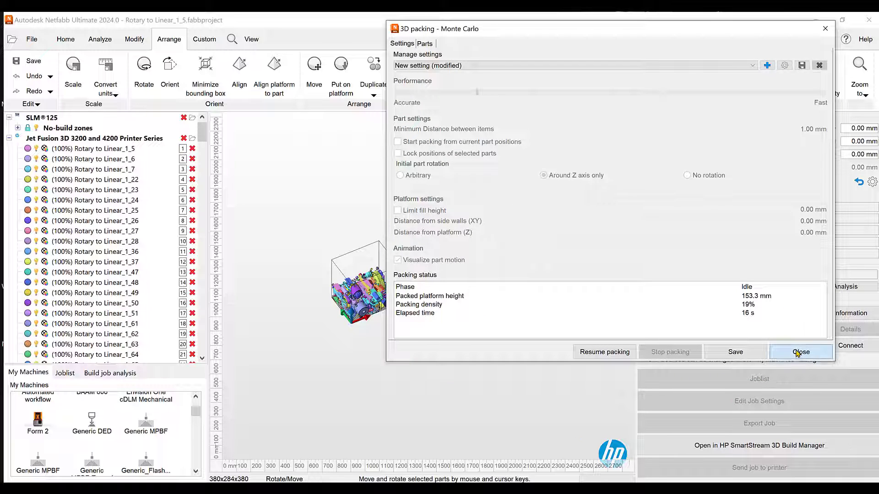
left_click(801, 352)
Examine the part orientations in the Z-axis-only packing from the top and from an angled view
scroll(395, 269, "up", 2)
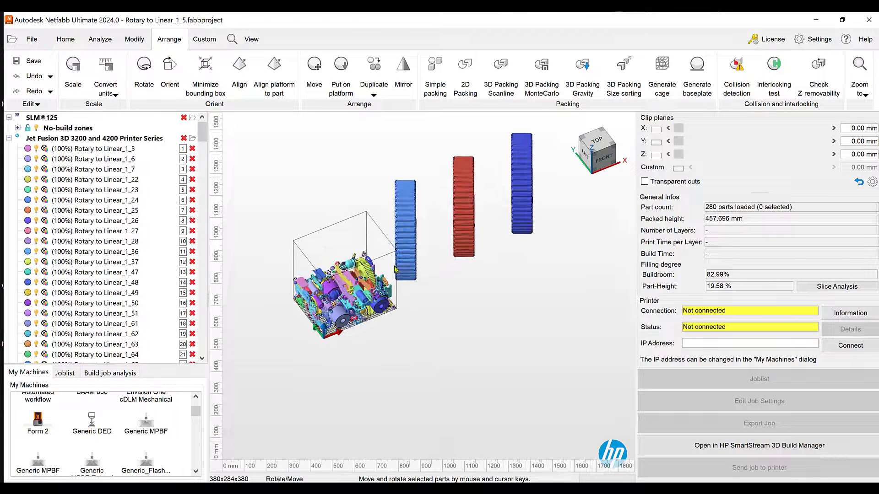
left_click(596, 139)
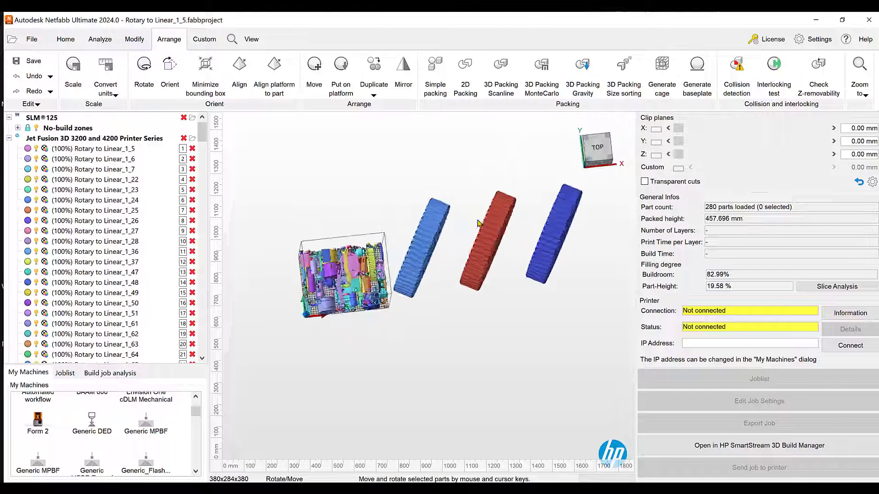
scroll(309, 295, "up", 3)
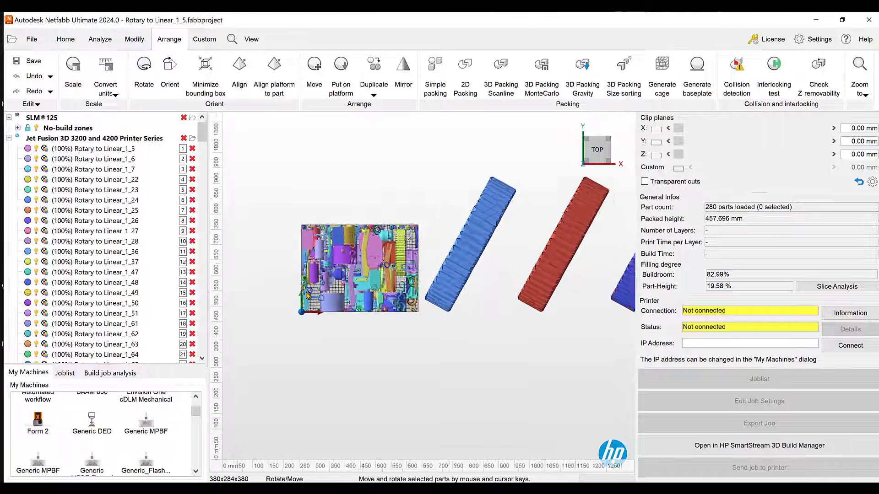
scroll(307, 294, "down", 1)
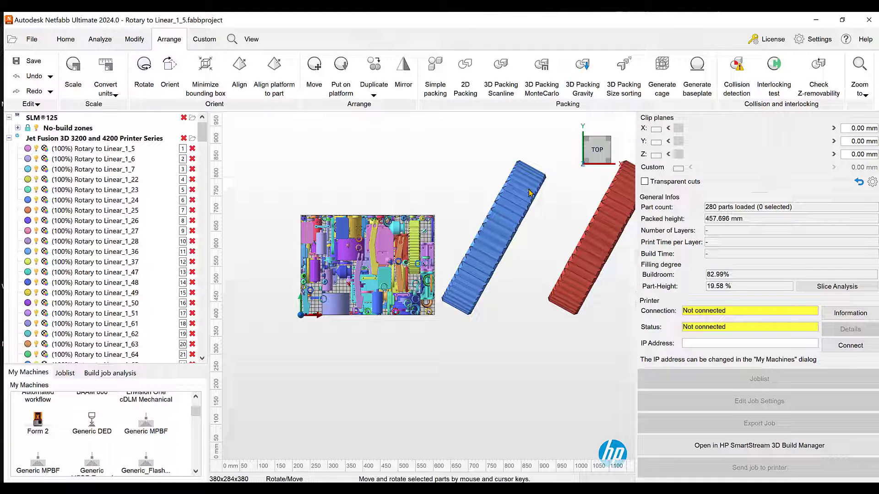
scroll(528, 190, "down", 3)
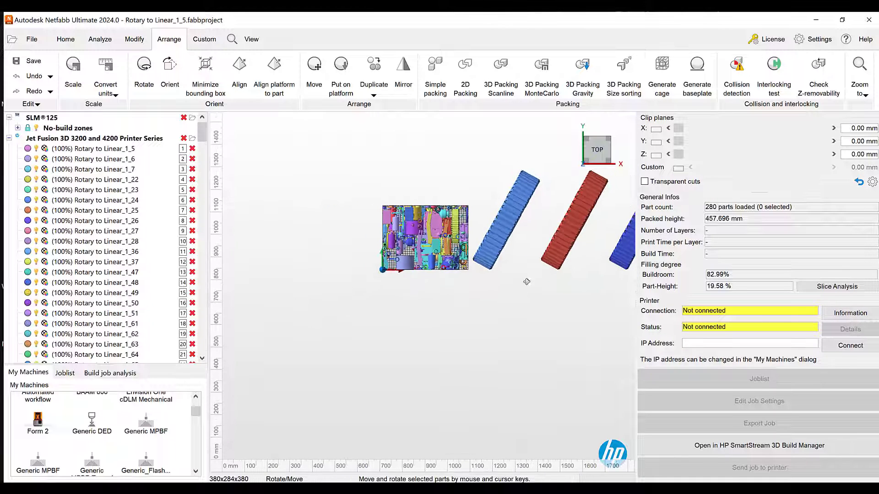
right_click_drag(524, 279, 540, 246)
right_click_drag(591, 234, 519, 299)
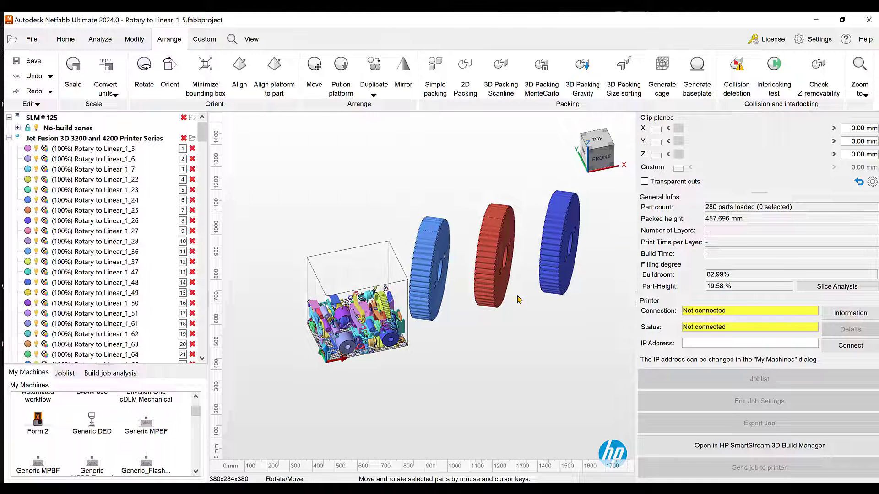
Undo the Z-axis-only packing and reopen the Monte Carlo 3D packing settings with initial part rotation set to No rotation
left_click(30, 77)
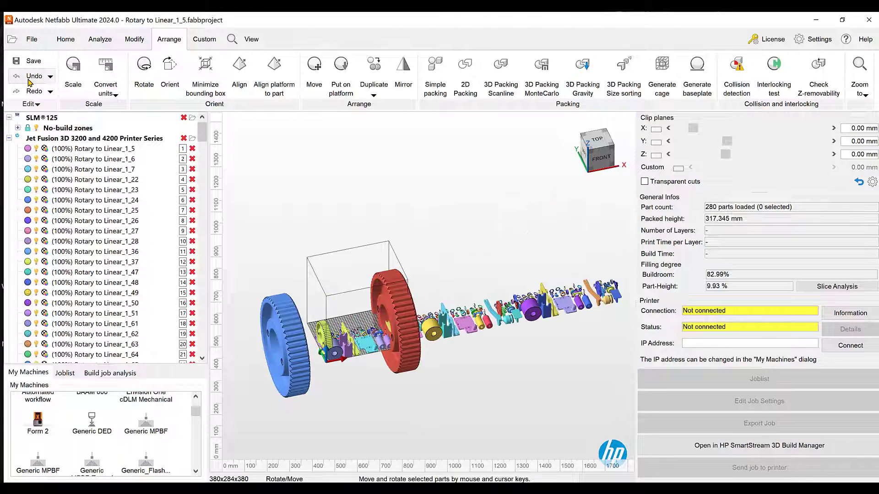
right_click_drag(363, 237, 392, 290)
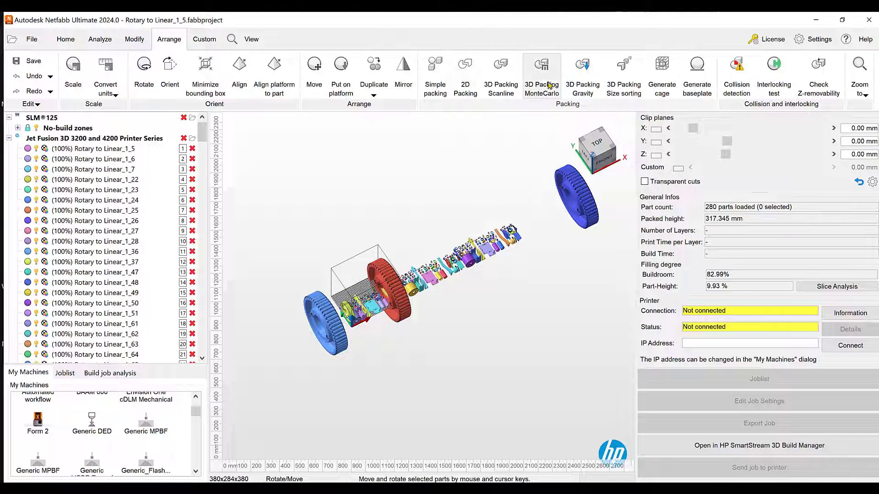
left_click(542, 91)
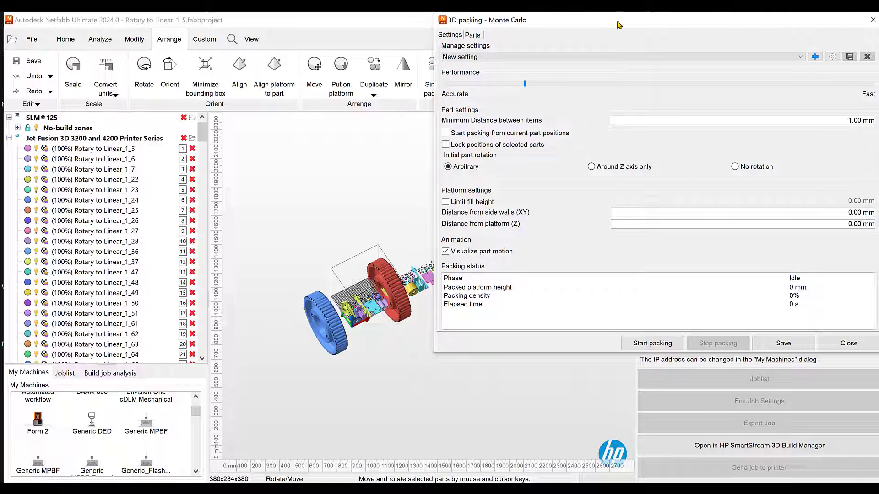
left_click_drag(619, 25, 549, 43)
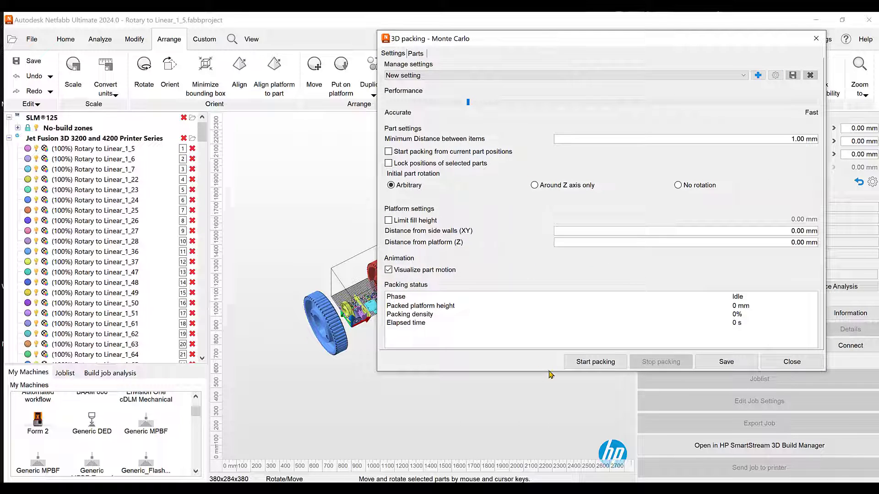
left_click(678, 187)
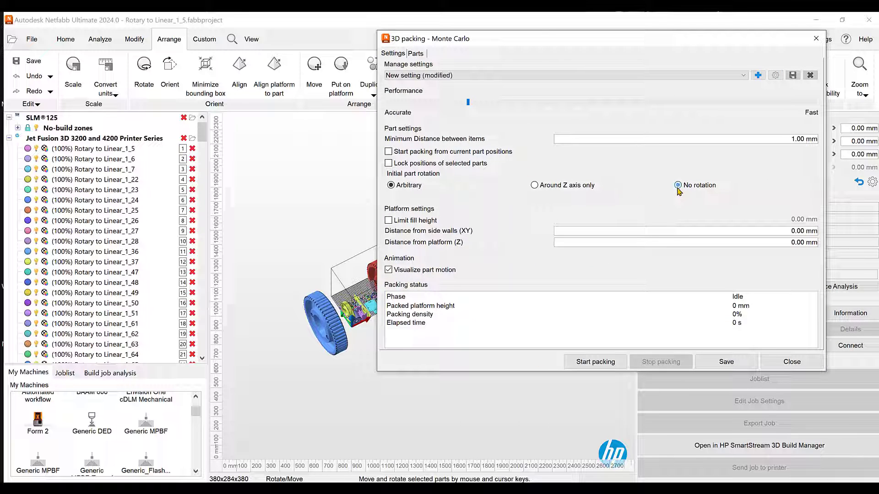
Run the Monte Carlo packing without part rotation, stop it, and close the packing dialog
left_click(595, 362)
left_click_drag(494, 44, 736, 32)
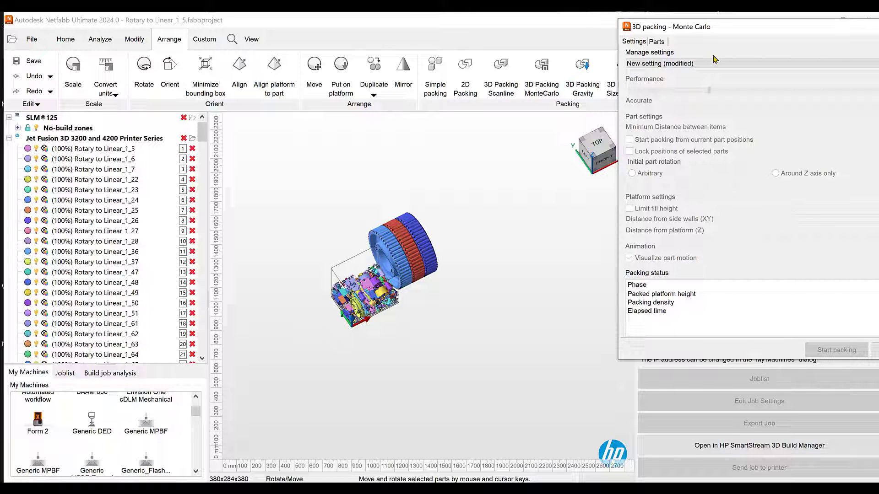
left_click_drag(760, 29, 590, 32)
left_click(729, 348)
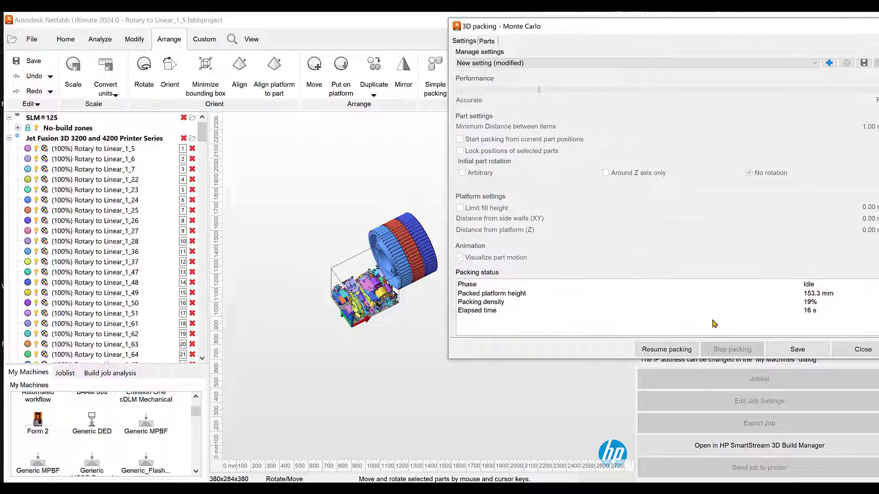
left_click(849, 354)
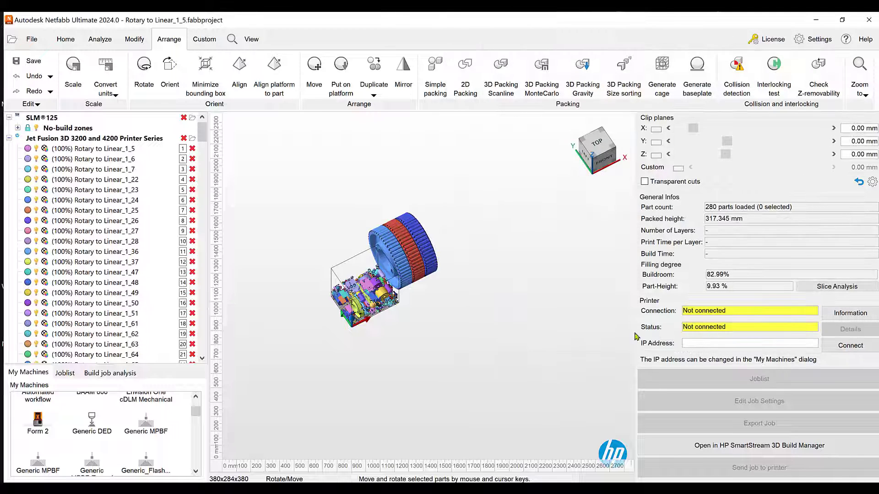
Examine the no-rotation packing in the build volume up close, from the front, and from an angled view
scroll(379, 292, "up", 2)
scroll(379, 292, "up", 3)
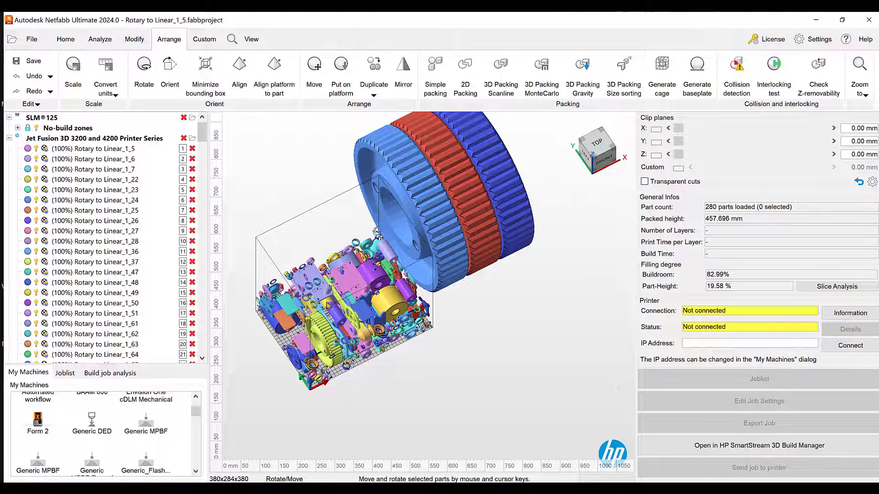
scroll(328, 305, "up", 2)
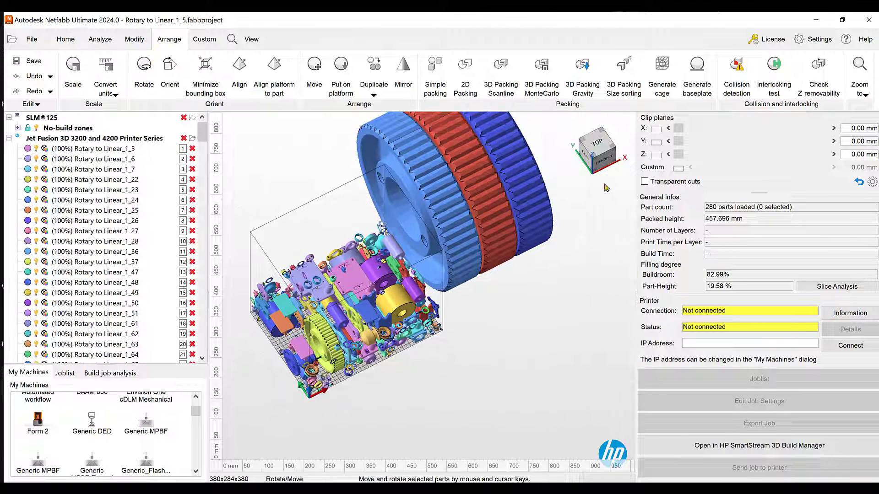
left_click(604, 158)
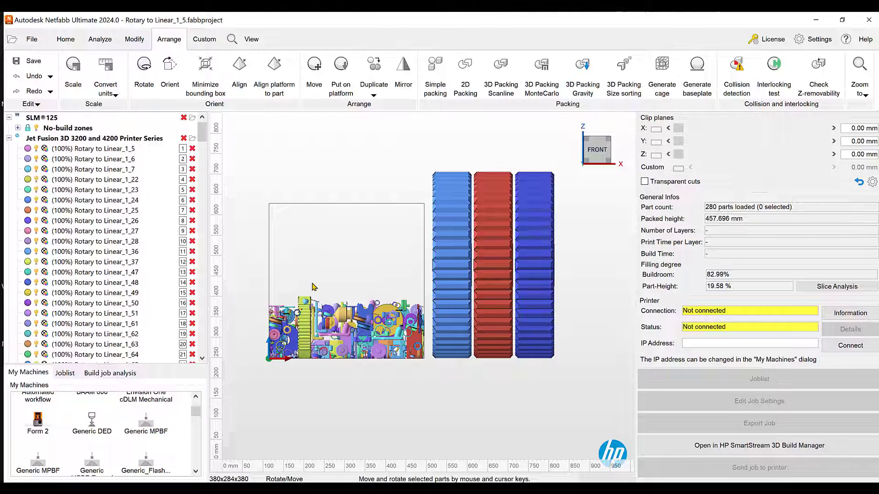
right_click_drag(312, 284, 367, 330)
scroll(346, 309, "down", 3)
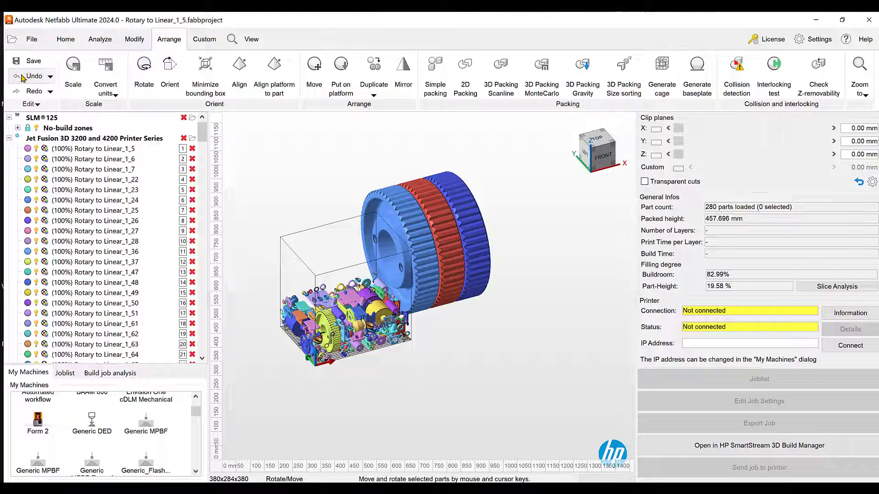
Undo the no-rotation packing and select the three oversized gears: light blue, red and dark blue
left_click(24, 77)
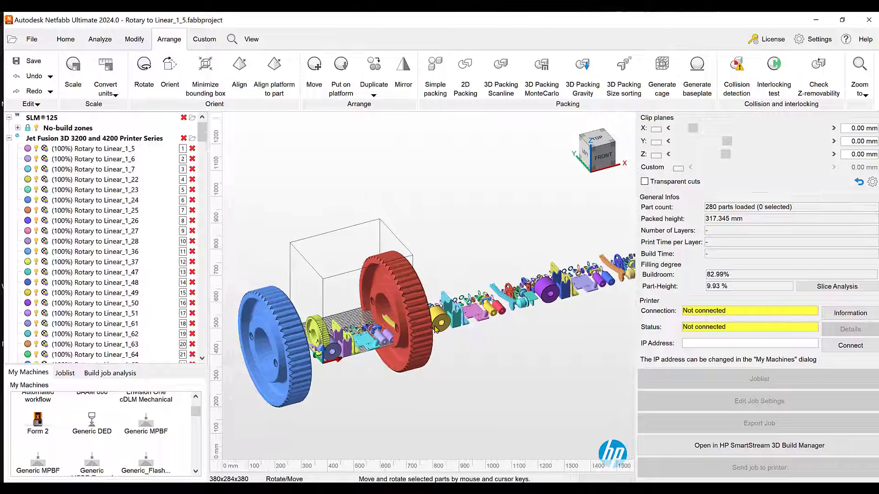
scroll(435, 329, "down", 3)
scroll(384, 329, "down", 5)
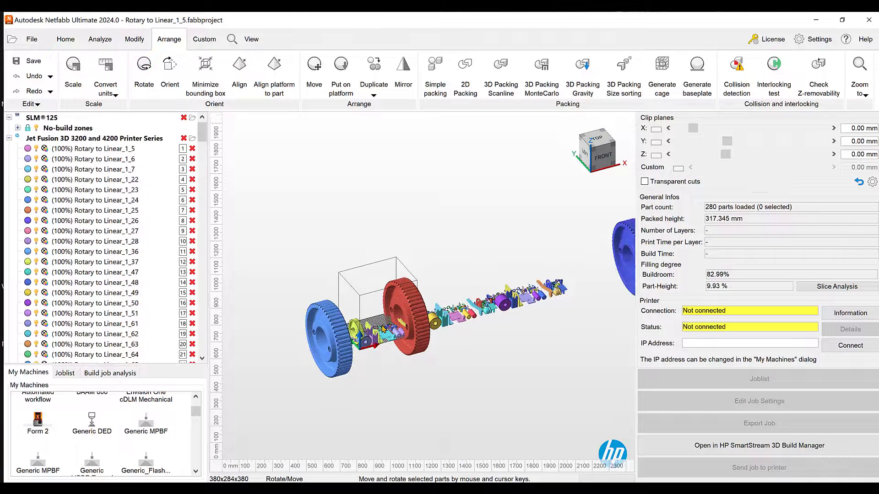
left_click(346, 349)
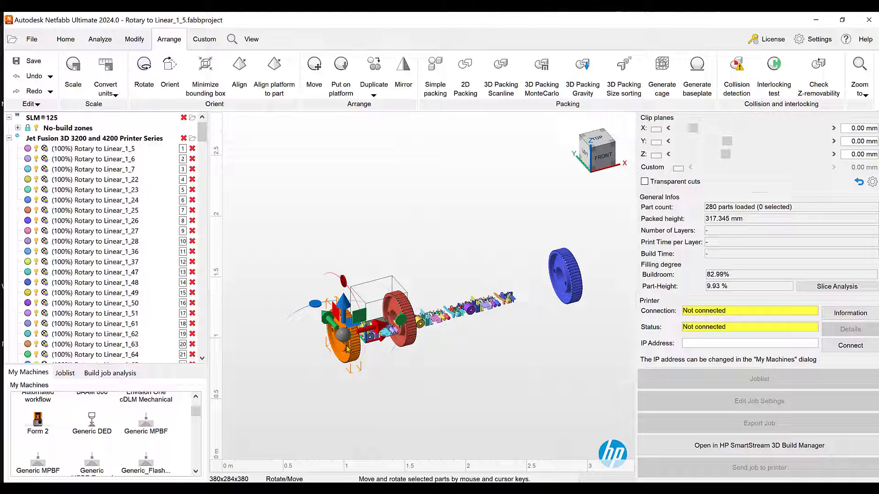
left_click(409, 316, "ctrl")
left_click(576, 273, "ctrl")
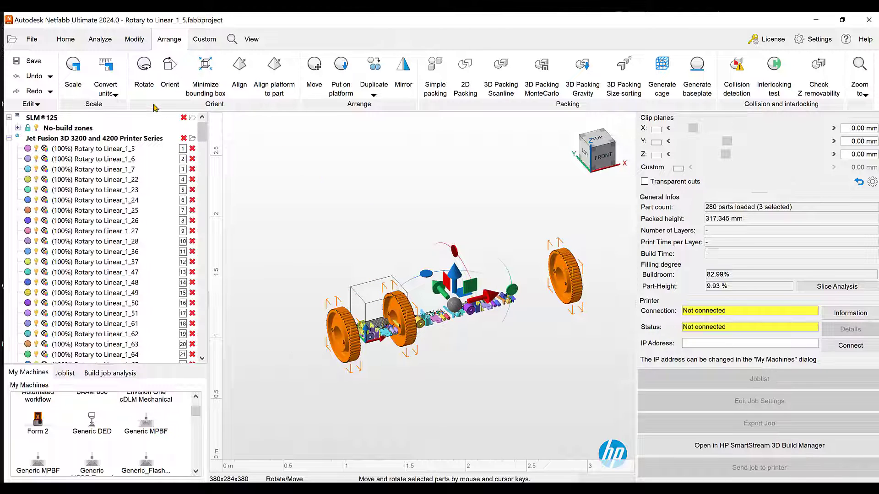
Shrink the three selected gears with Fixed Scaling Ratio, entering -2.0 as the X scale factor and applying it
left_click(446, 73)
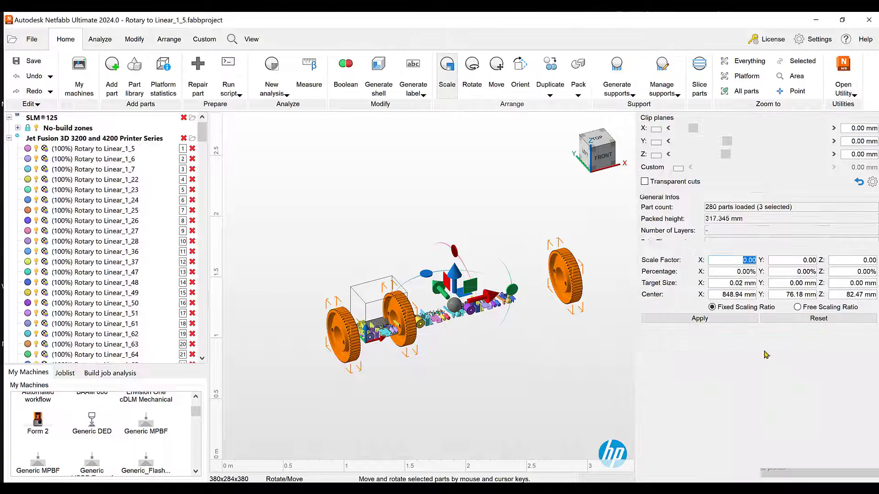
left_click(755, 260)
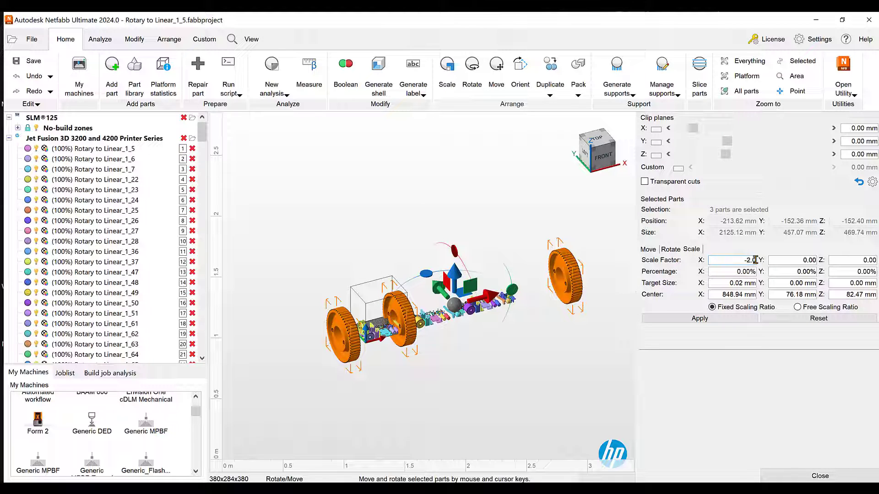
left_click(714, 320)
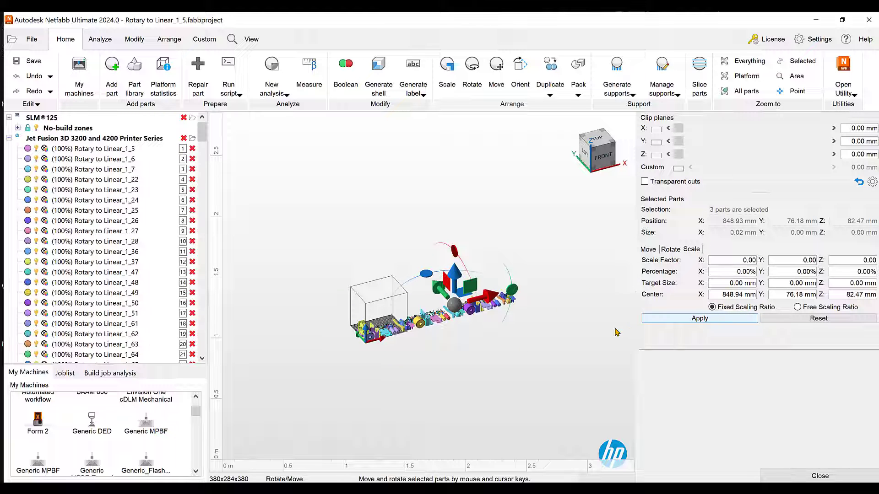
Look over the unpacked parts beside the build volume and reopen the Monte Carlo 3D packing settings
scroll(273, 337, "up", 5)
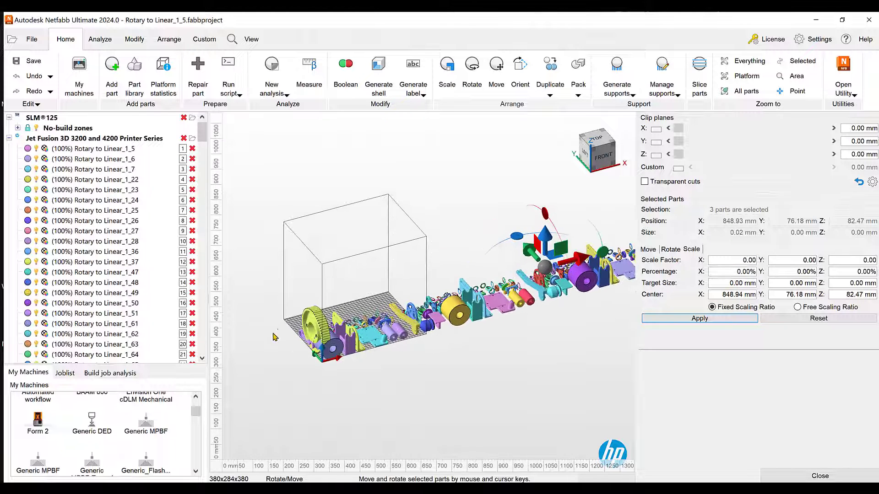
scroll(307, 328, "up", 6)
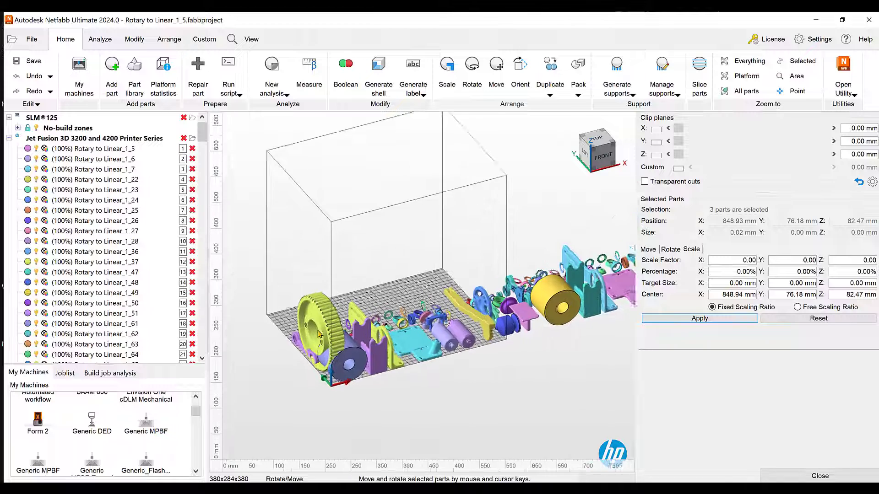
scroll(319, 334, "down", 8)
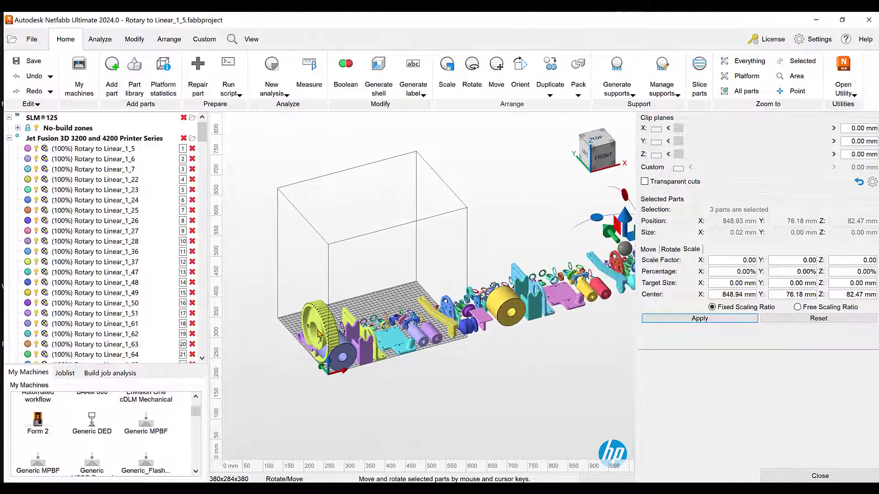
right_click_drag(353, 388, 361, 400)
scroll(371, 316, "up", 3)
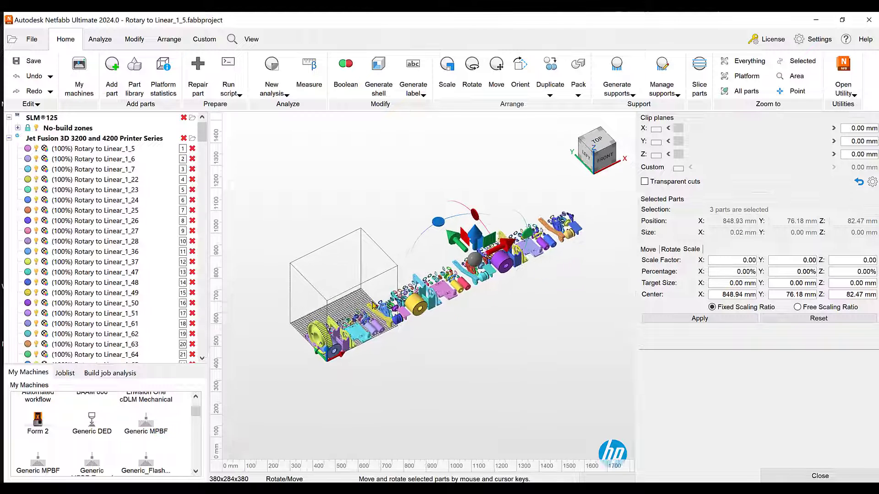
scroll(370, 322, "down", 1)
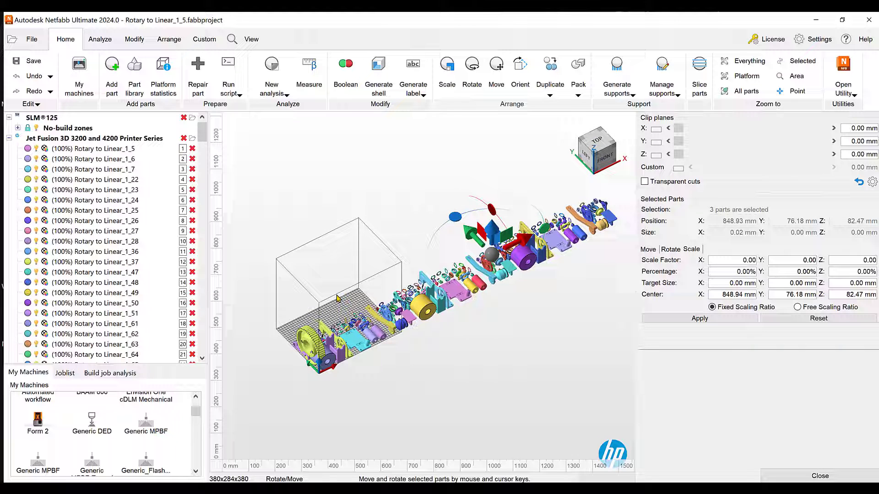
left_click(170, 42)
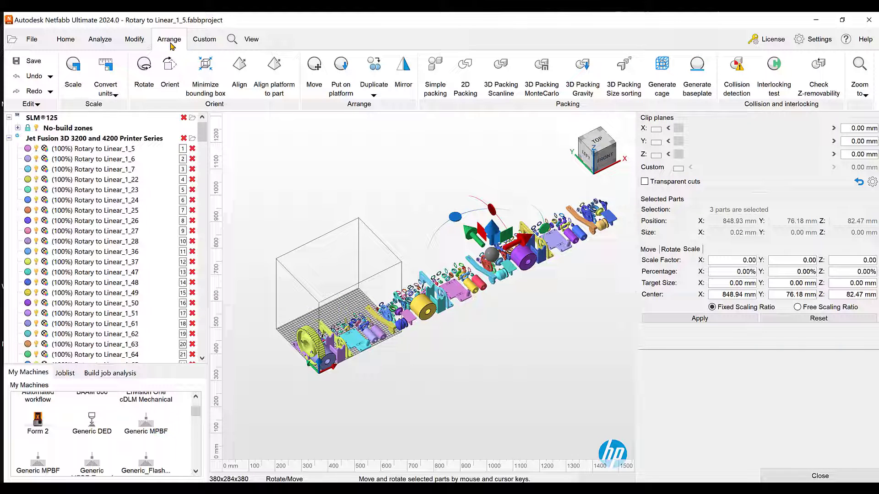
left_click(543, 69)
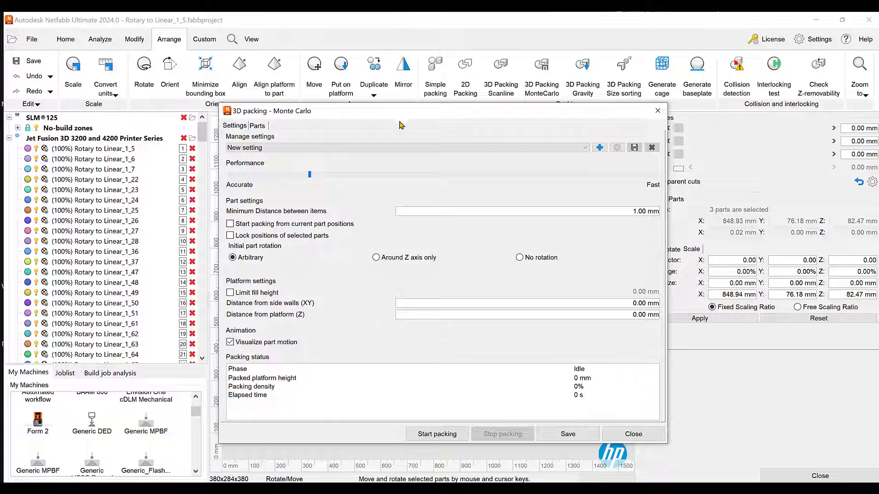
left_click_drag(405, 116, 569, 31)
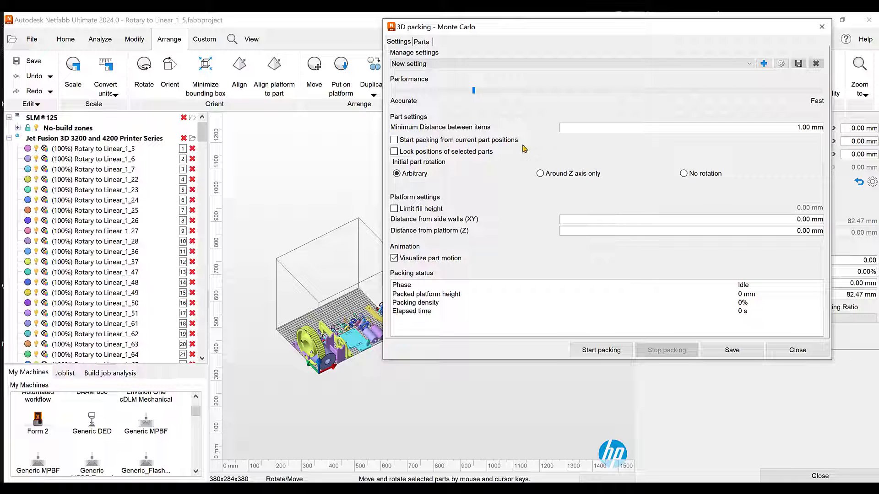
Run the Monte Carlo packing with arbitrary initial part rotation, stop it during the packing phase, and close the packing settings
left_click(599, 353)
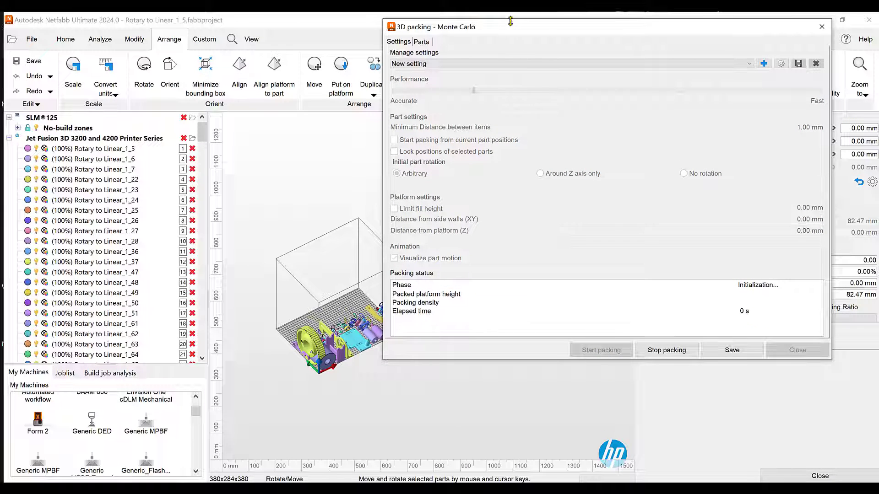
left_click_drag(510, 21, 536, 24)
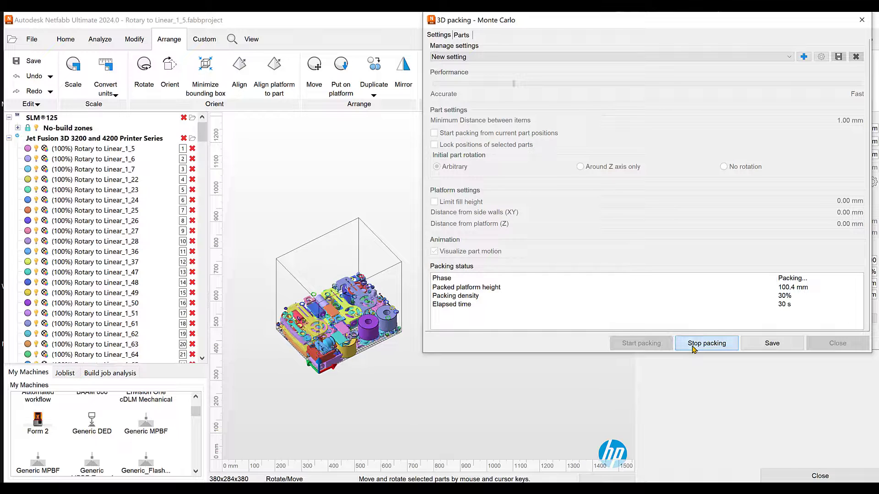
left_click(694, 344)
left_click(838, 344)
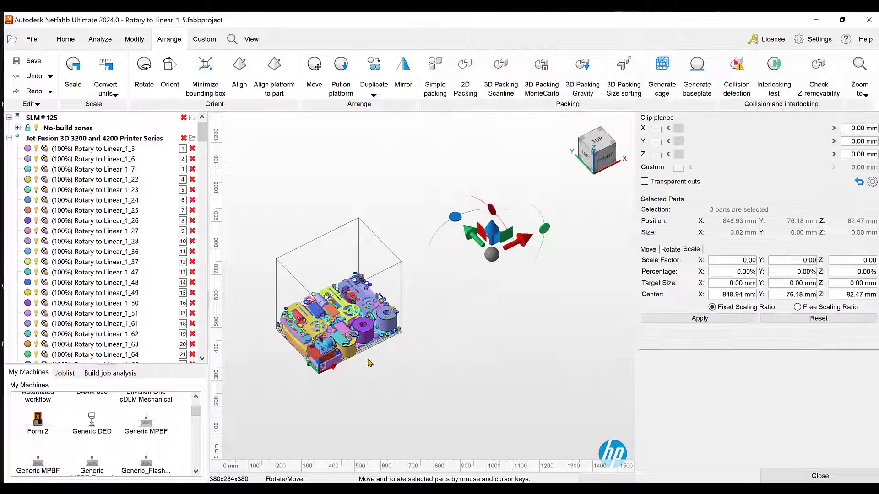
Inspect the arbitrary-rotation packing up close and from the back of the build volume, and undo it
scroll(314, 337, "up", 4)
scroll(313, 336, "up", 3)
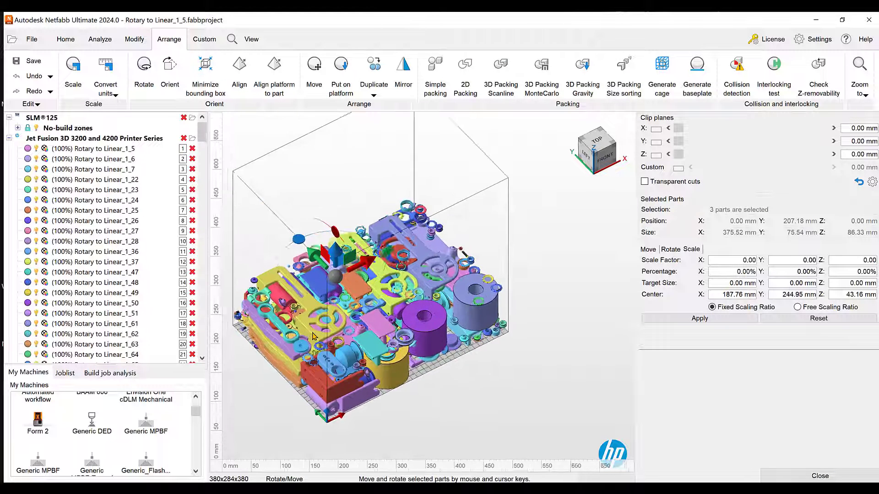
right_click_drag(313, 337, 252, 172)
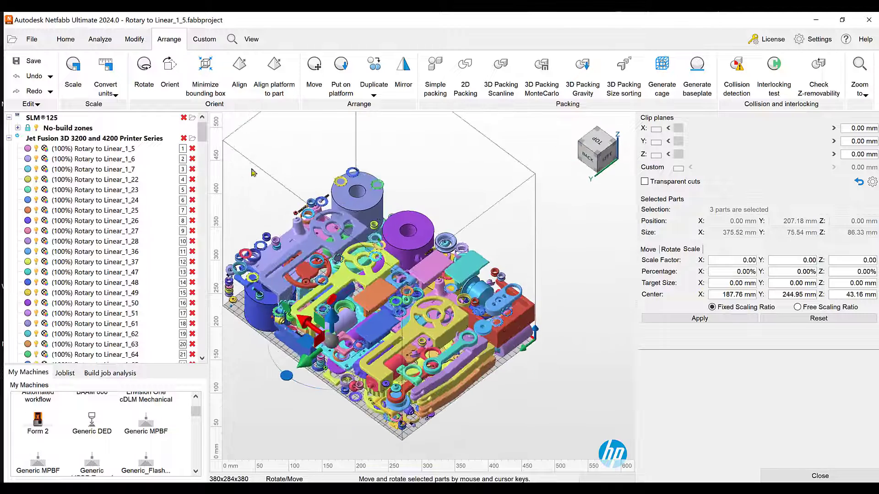
left_click(35, 83)
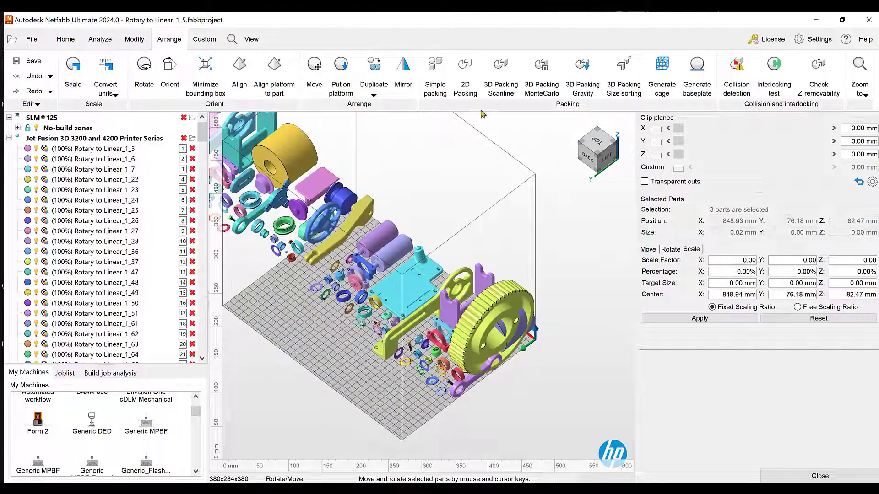
Reopen the Monte Carlo 3D packing settings, set the initial part rotation to No rotation, and start packing
scroll(438, 256, "down", 3)
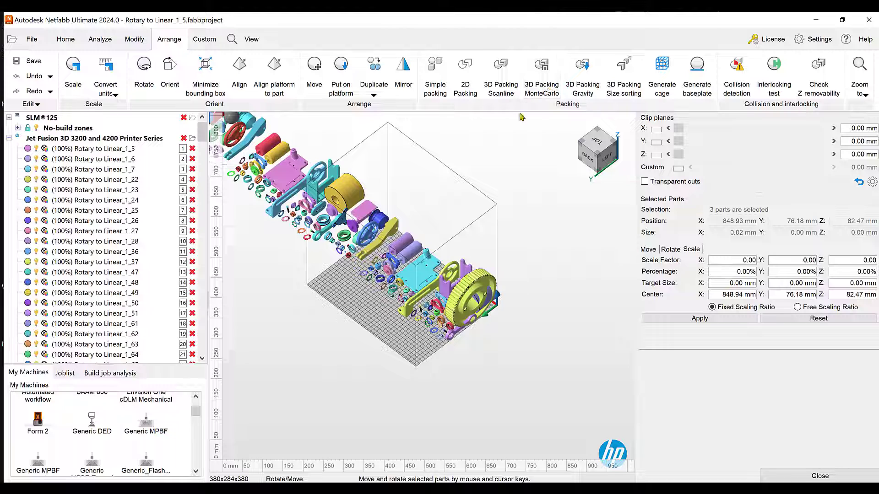
left_click(541, 73)
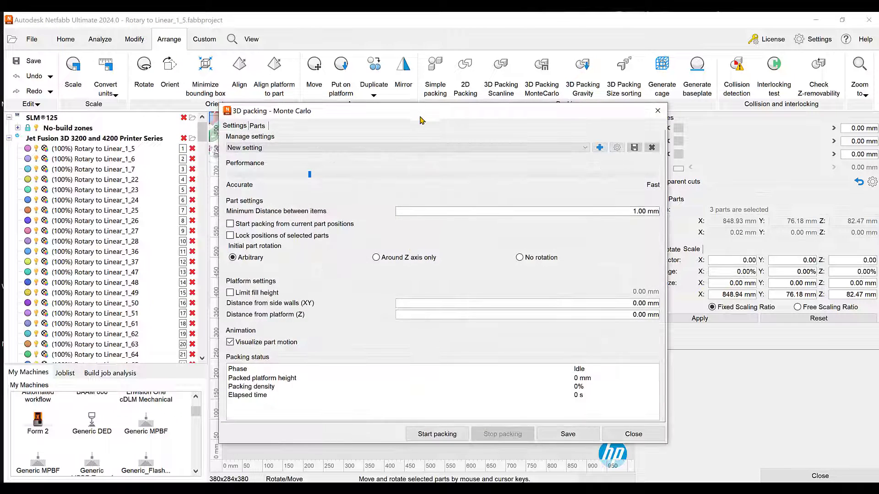
left_click_drag(437, 102, 710, 23)
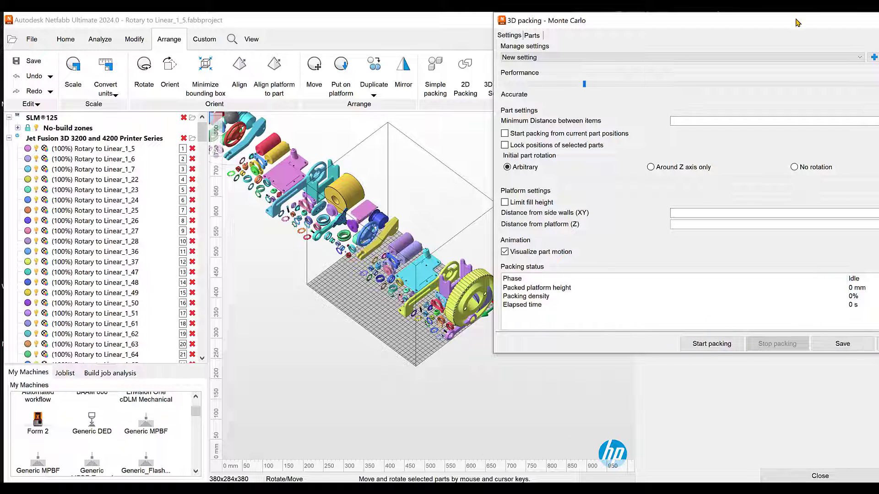
left_click_drag(797, 21, 647, 45)
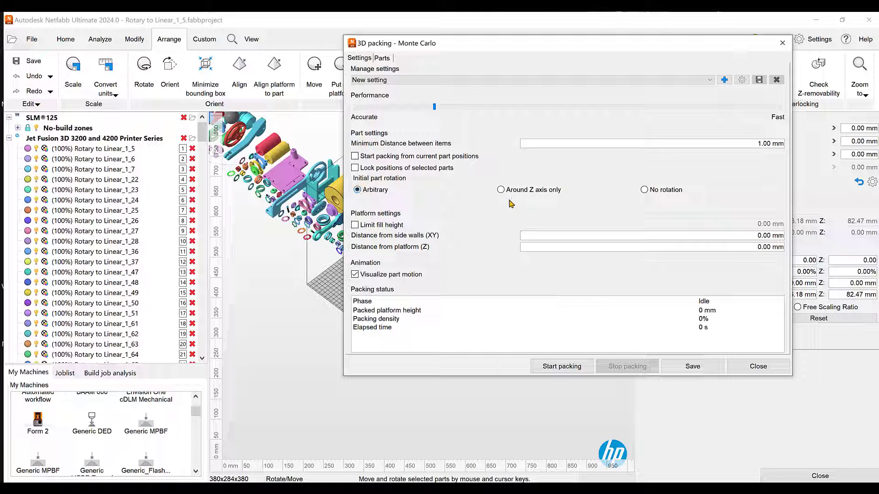
left_click(644, 189)
left_click_drag(567, 49, 649, 34)
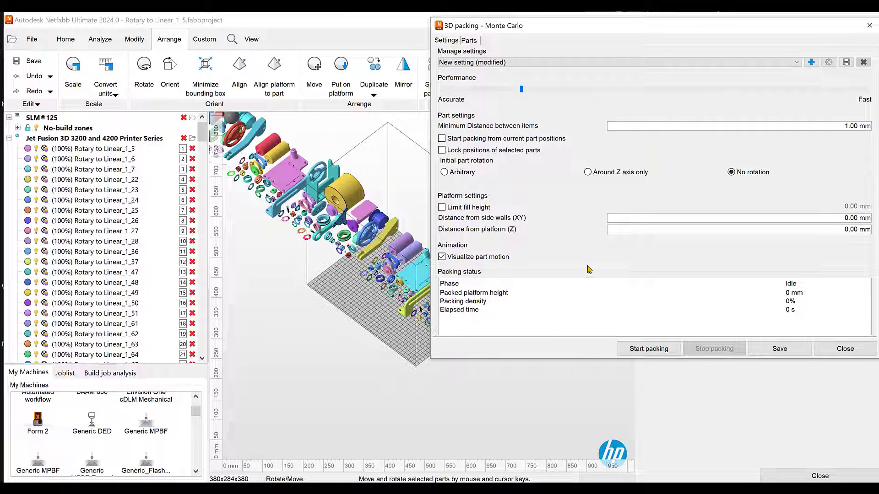
left_click(649, 350)
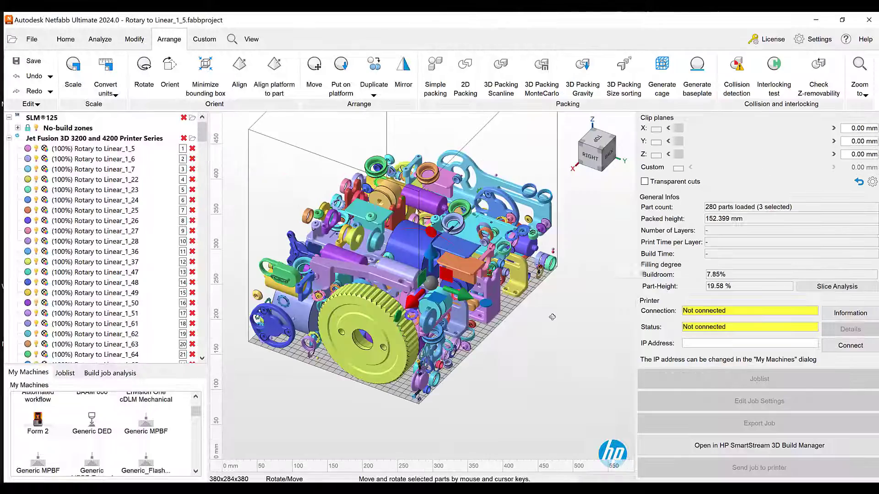
right_click_drag(552, 317, 402, 304)
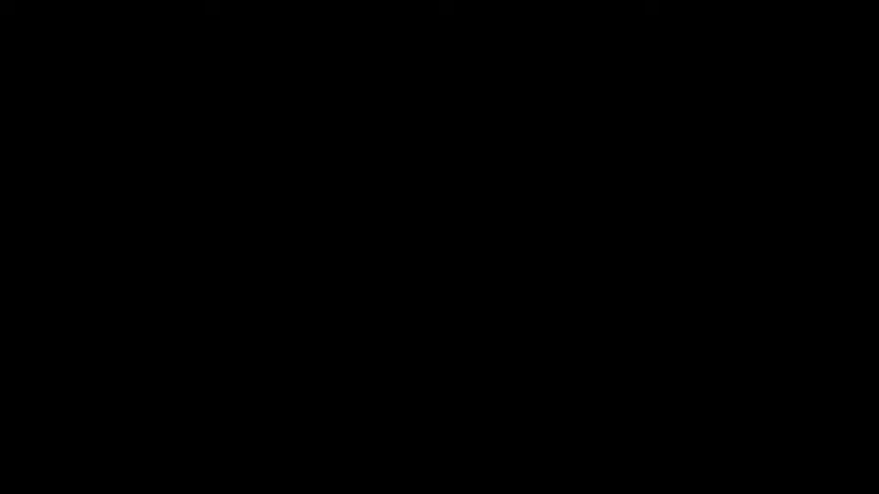